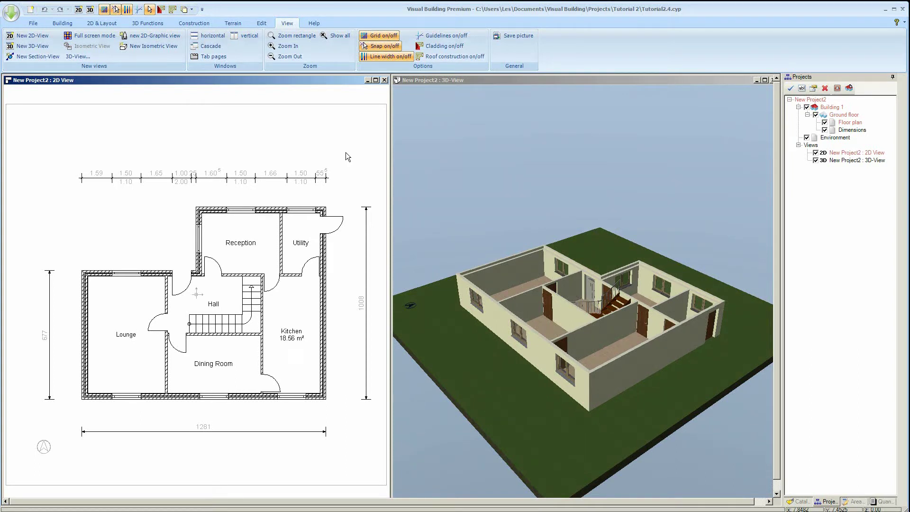
- Switch off the ground floor's Dimensions layer and select Building 1
{"action": "left_click", "coordinate": [825, 130]}
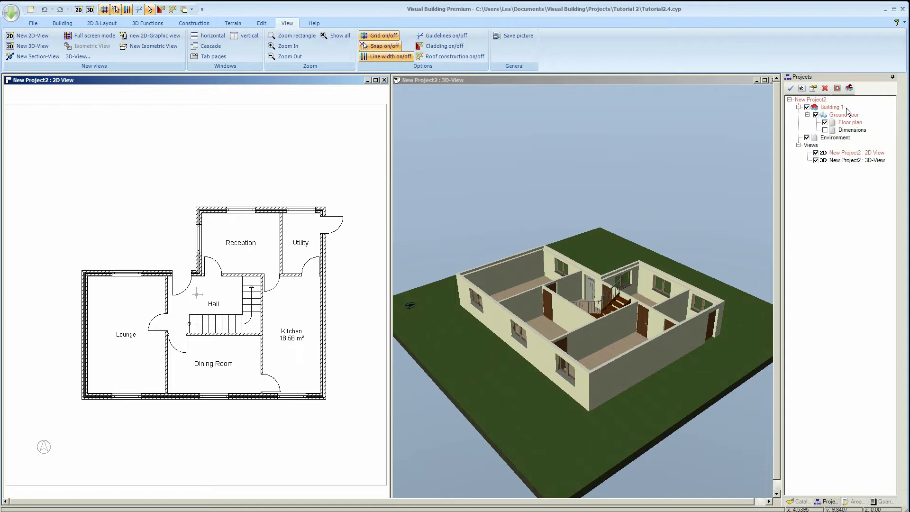
{"action": "left_click", "coordinate": [833, 109]}
- Start a new floor above named '1. Upper floor' at 2.30 m and show its Transfer settings
{"action": "right_click", "coordinate": [834, 112]}
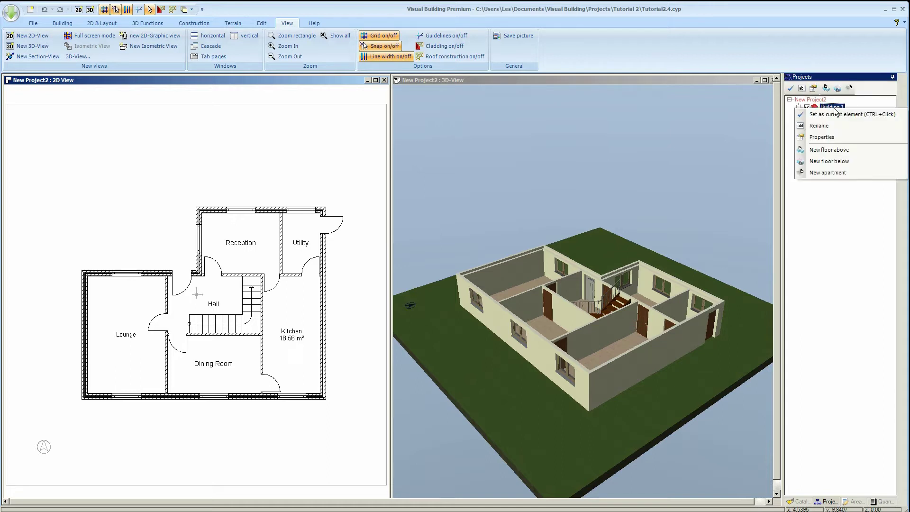
{"action": "left_click", "coordinate": [837, 151]}
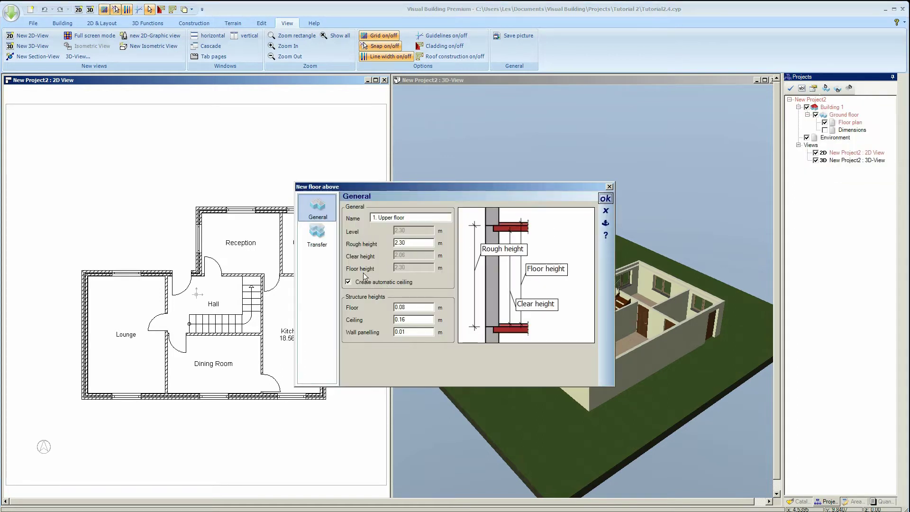
{"action": "left_click", "coordinate": [317, 235]}
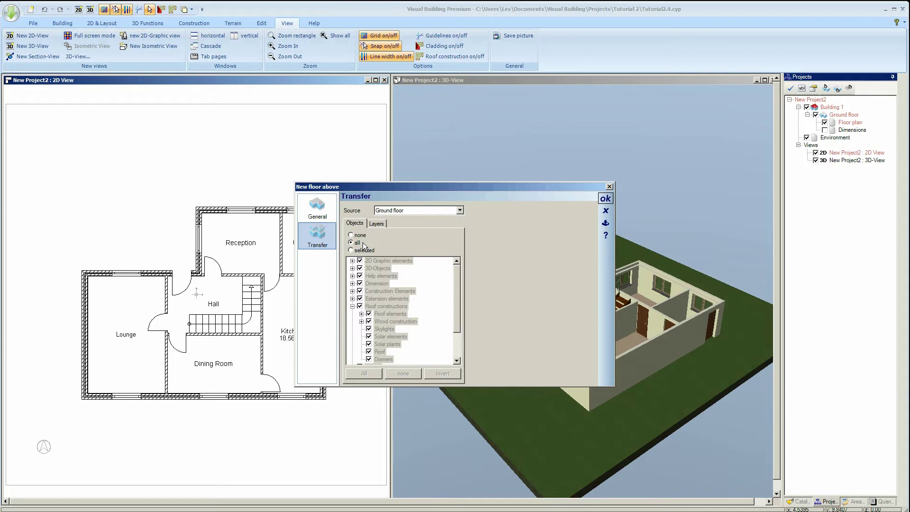
- Create '1. Upper floor' copying selected ground-floor elements, excluding Window, Doors and Stairs
{"action": "left_click", "coordinate": [353, 250]}
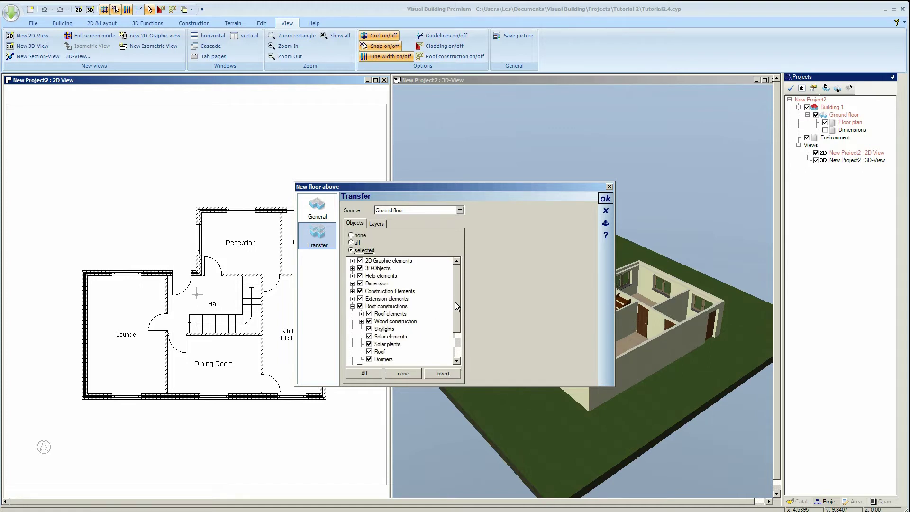
{"action": "scroll", "coordinate": [457, 308], "scroll_direction": "down", "scroll_amount": 3}
{"action": "scroll", "coordinate": [451, 337], "scroll_direction": "up", "scroll_amount": 2}
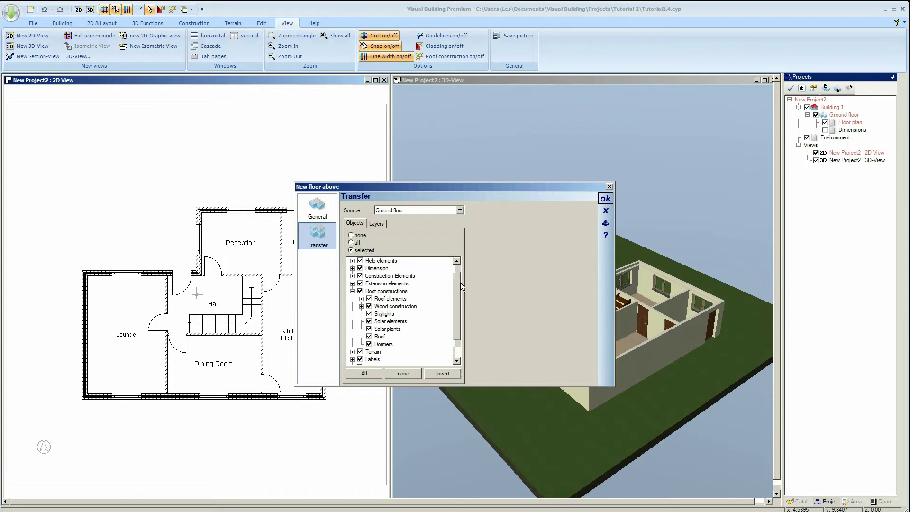
{"action": "left_click_drag", "start_coordinate": [460, 283], "coordinate": [460, 267]}
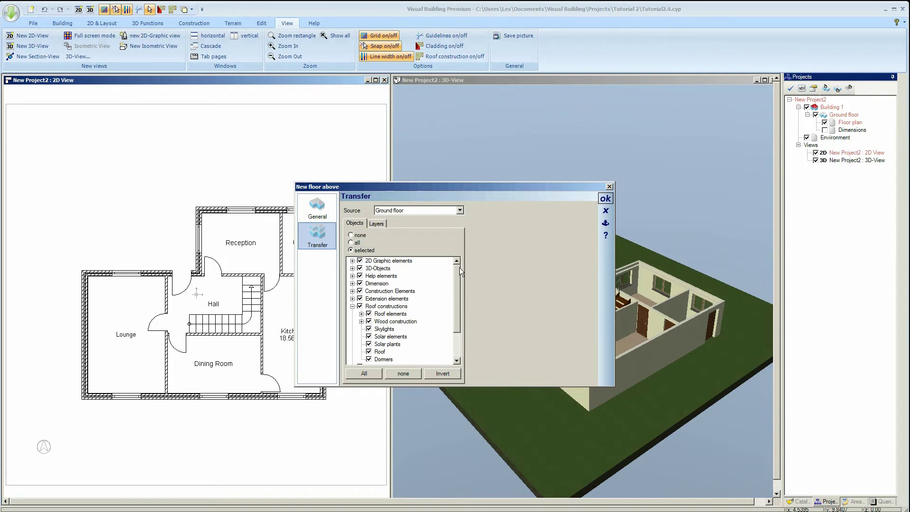
{"action": "left_click", "coordinate": [353, 291]}
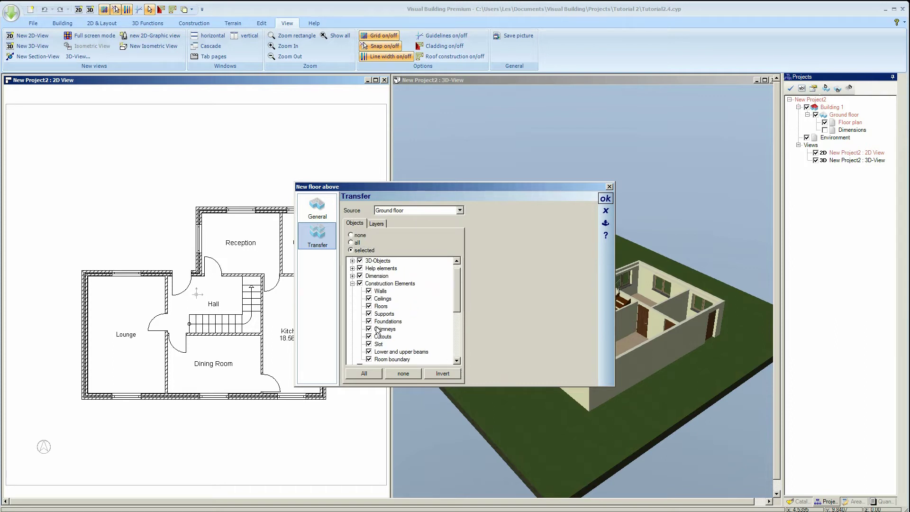
{"action": "left_click_drag", "start_coordinate": [456, 297], "coordinate": [453, 322]}
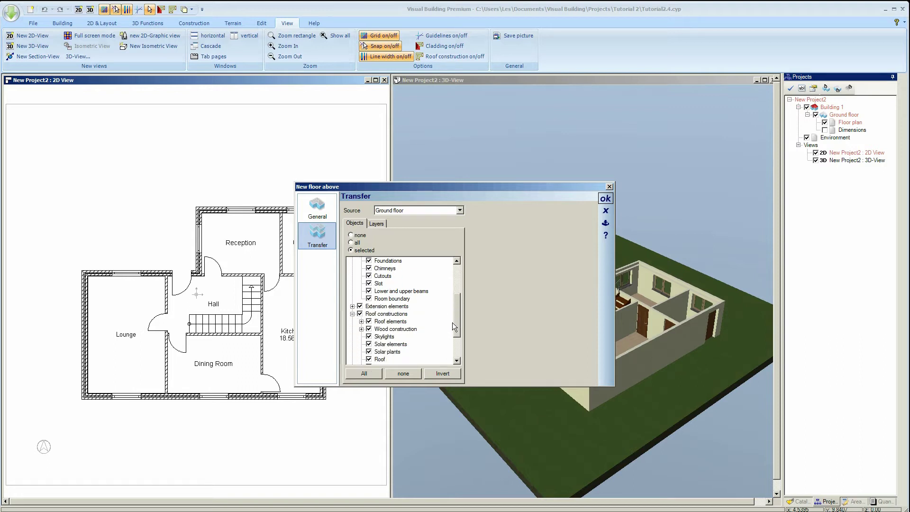
{"action": "left_click", "coordinate": [353, 306]}
{"action": "left_click", "coordinate": [369, 314]}
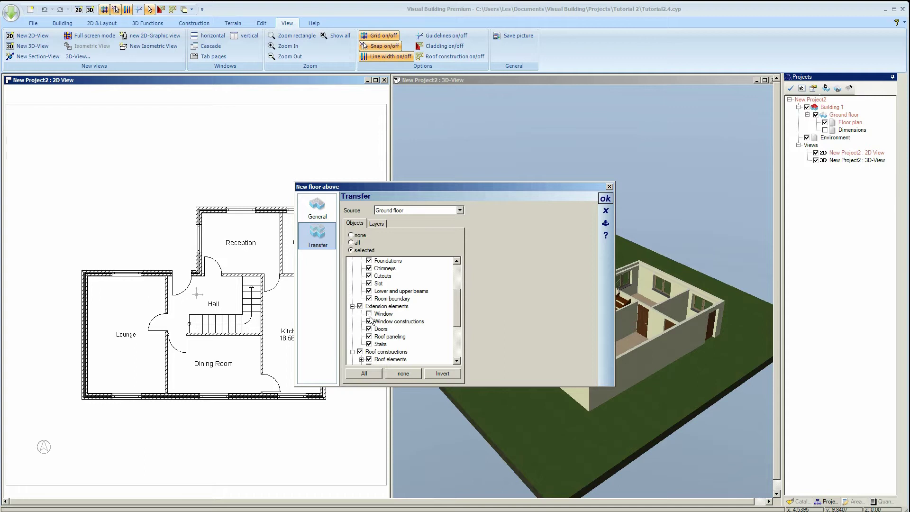
{"action": "left_click", "coordinate": [369, 329]}
{"action": "left_click", "coordinate": [369, 344]}
{"action": "left_click", "coordinate": [606, 198]}
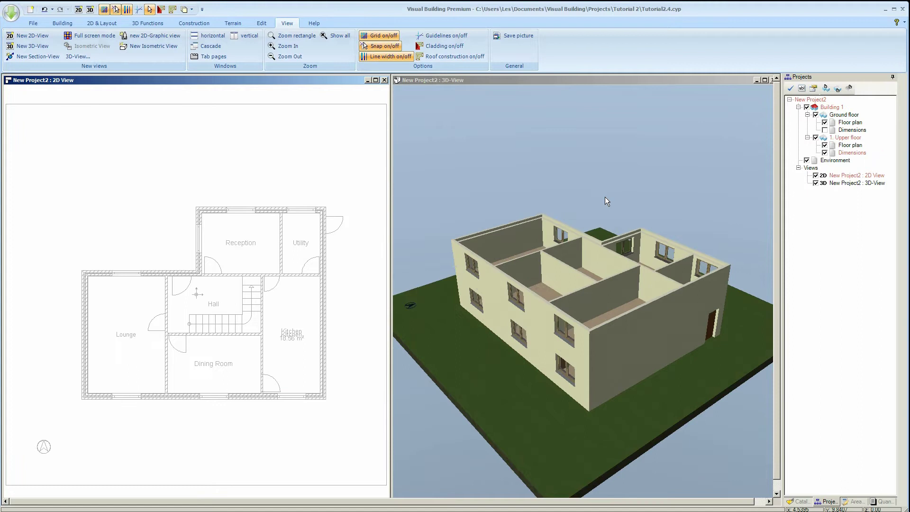
- Delete the Dimensions layer under 1. Upper floor in the Projects tree
{"action": "left_click_drag", "start_coordinate": [644, 180], "coordinate": [569, 181]}
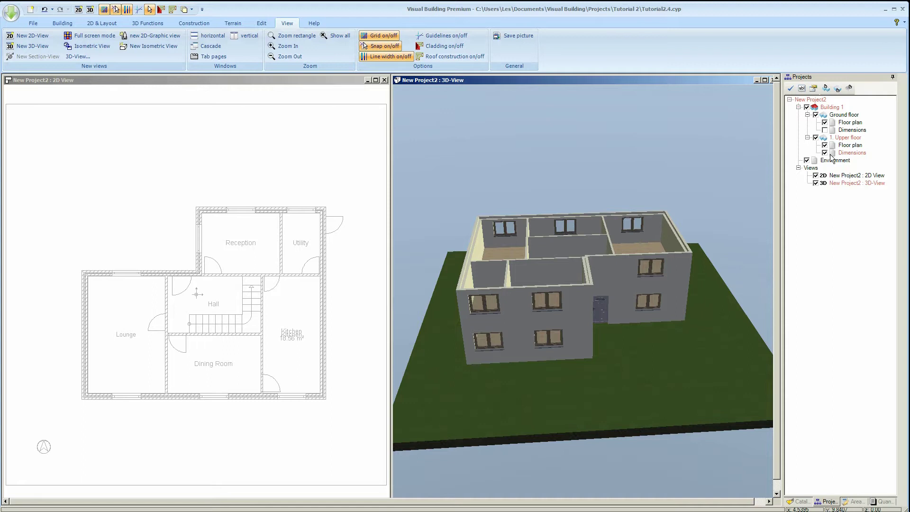
{"action": "left_click", "coordinate": [849, 153]}
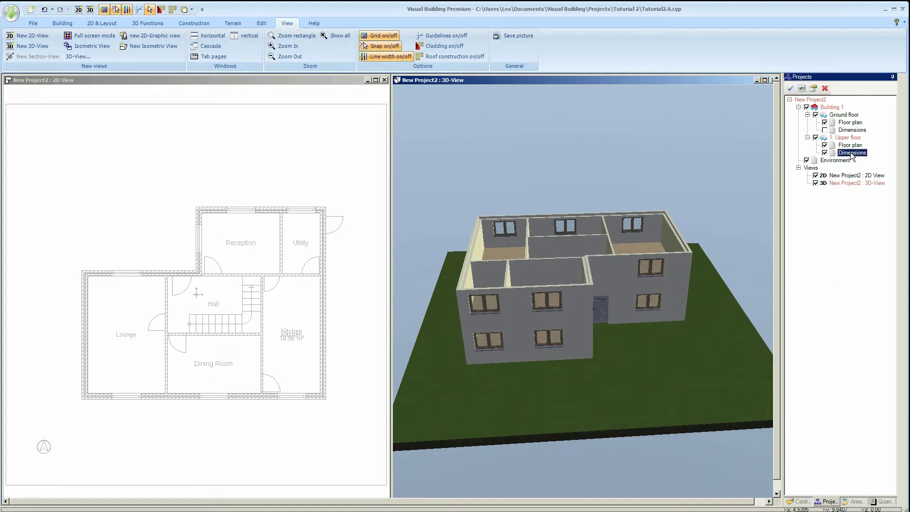
{"action": "right_click", "coordinate": [850, 154]}
{"action": "left_click", "coordinate": [845, 170]}
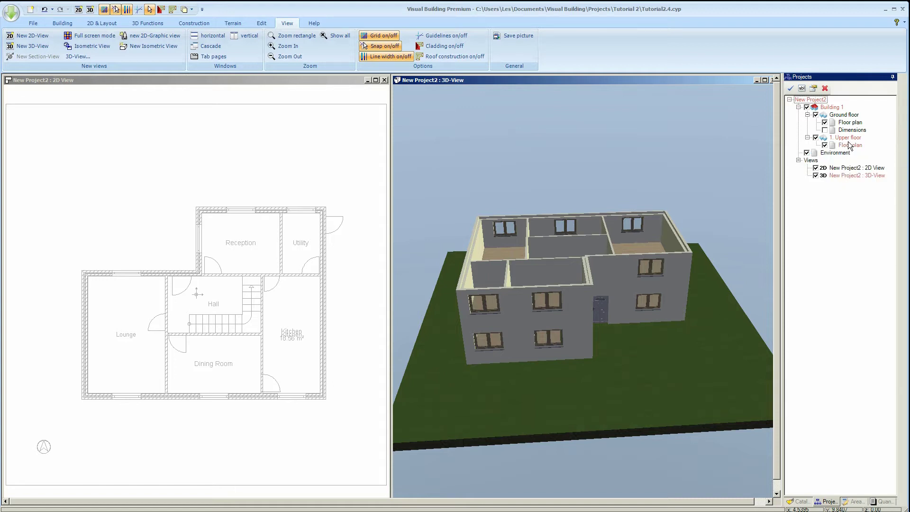
{"action": "left_click", "coordinate": [662, 201]}
- Delete the six remaining upper-floor windows one by one in the 3D model
{"action": "left_click", "coordinate": [648, 274]}
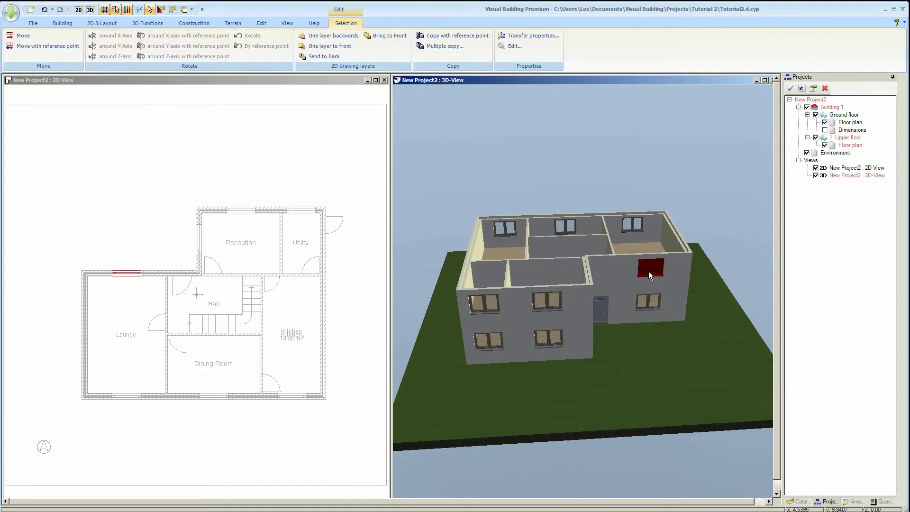
{"action": "key", "text": "Delete"}
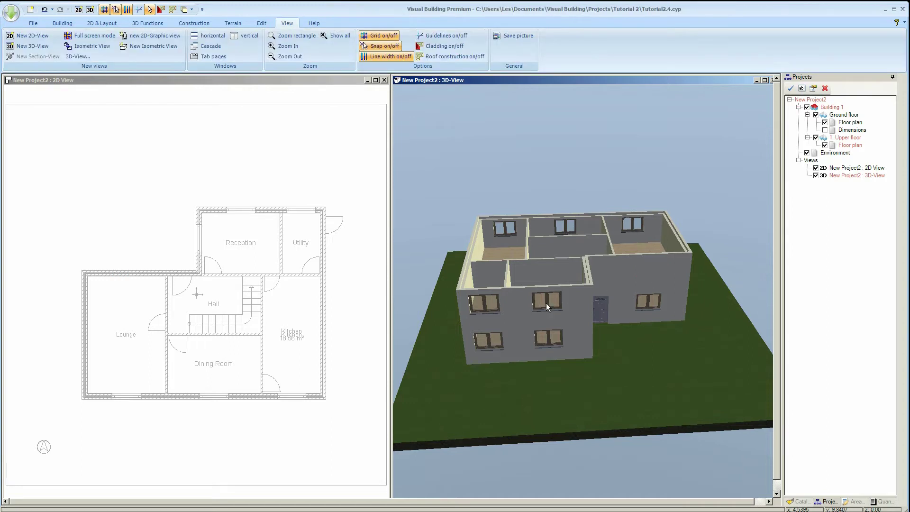
{"action": "left_click", "coordinate": [547, 303]}
{"action": "key", "text": "Delete"}
{"action": "left_click", "coordinate": [488, 309]}
{"action": "key", "text": "Delete"}
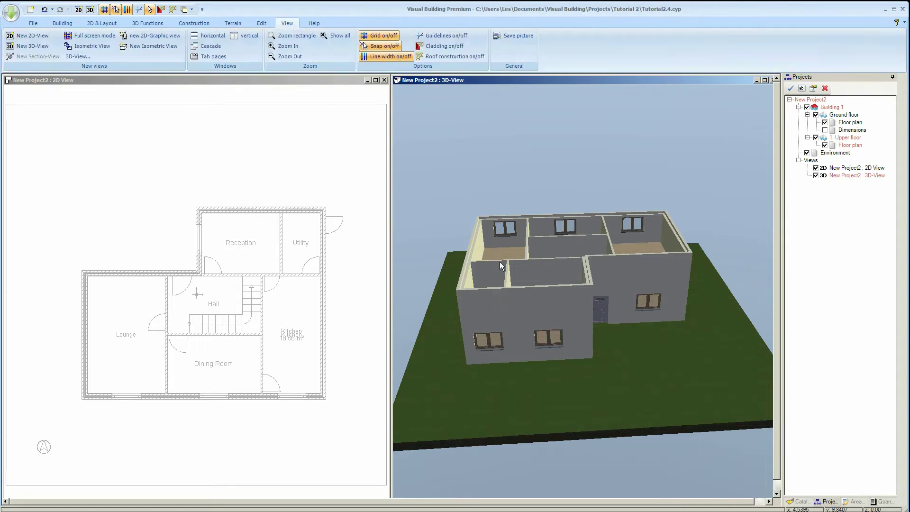
{"action": "left_click", "coordinate": [504, 228]}
{"action": "key", "text": "Delete"}
{"action": "left_click", "coordinate": [536, 227]}
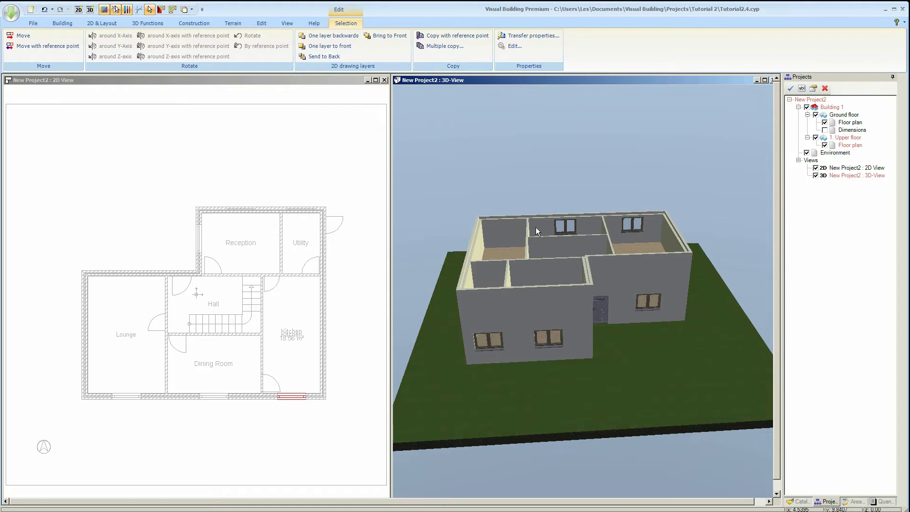
{"action": "left_click", "coordinate": [566, 229]}
{"action": "key", "text": "Delete"}
{"action": "left_click", "coordinate": [633, 228]}
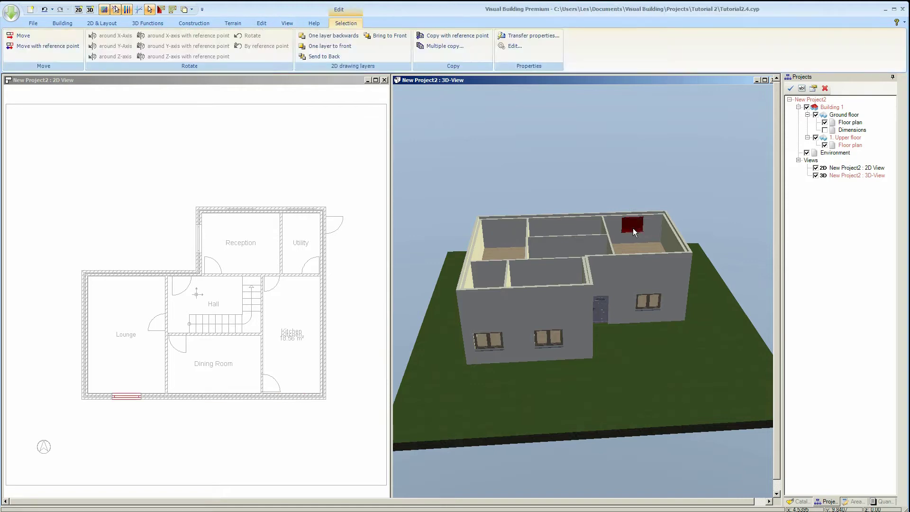
{"action": "key", "text": "Delete"}
{"action": "left_click_drag", "start_coordinate": [550, 179], "coordinate": [662, 196]}
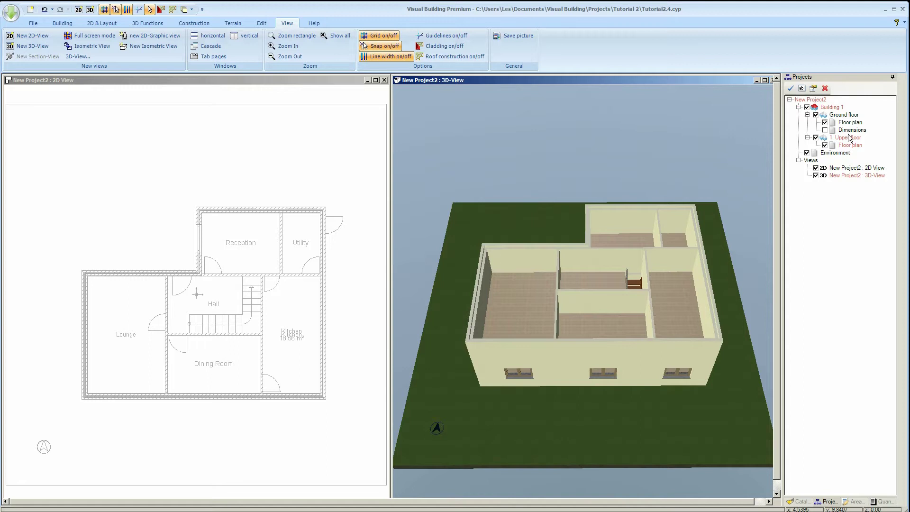
- From the Building tab, show the Roof construction menu's Insert roof options
{"action": "left_click", "coordinate": [232, 85]}
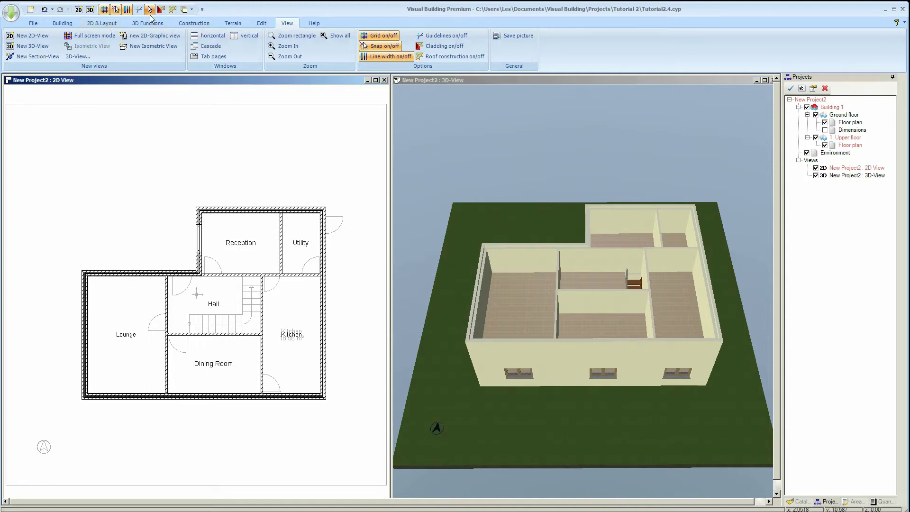
{"action": "left_click", "coordinate": [59, 25]}
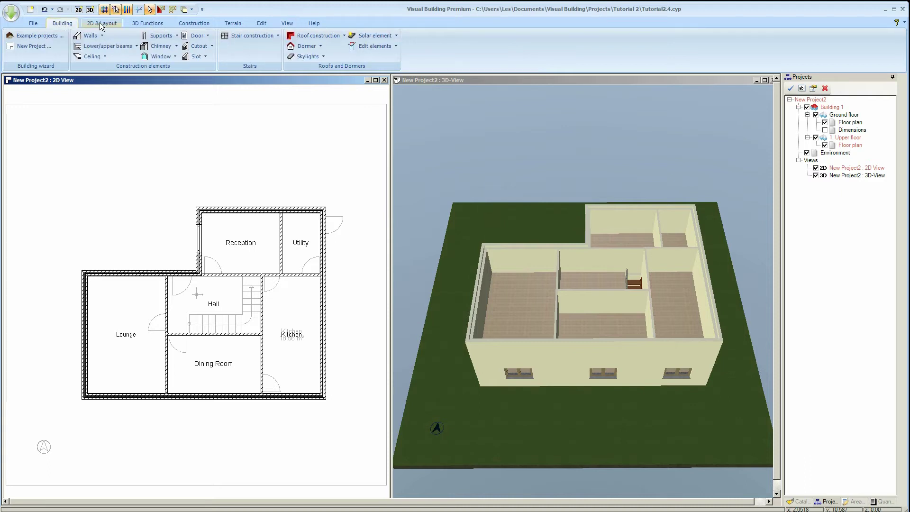
{"action": "left_click", "coordinate": [297, 36]}
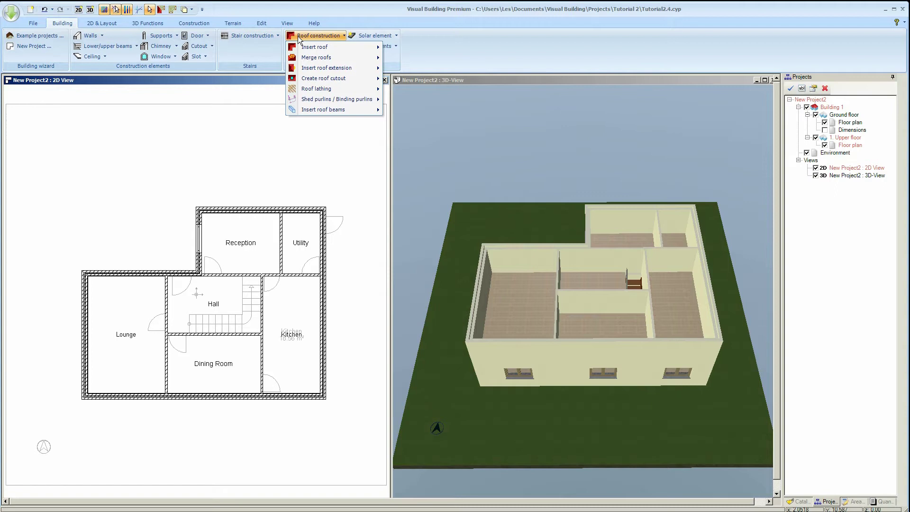
{"action": "mouse_move", "coordinate": [329, 46]}
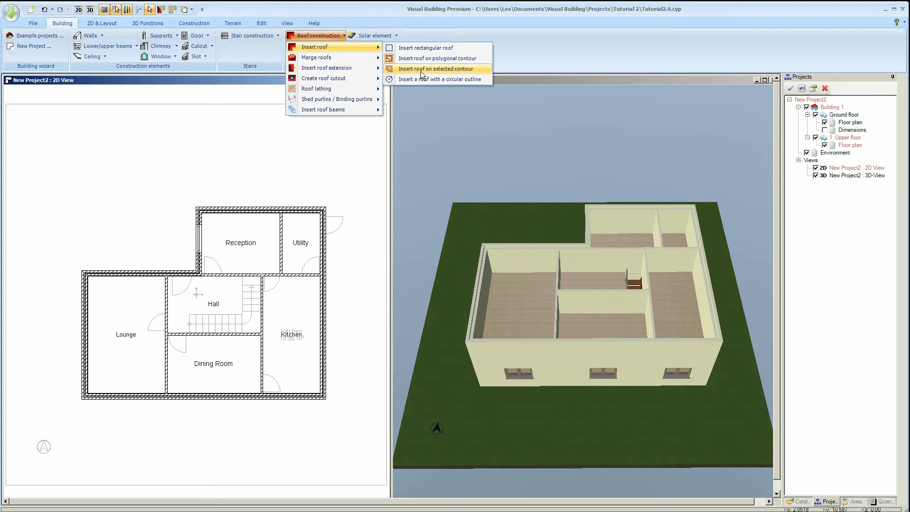
- Trace a polygonal roof contour through the six outer corners of the L-shaped house
{"action": "left_click", "coordinate": [419, 58]}
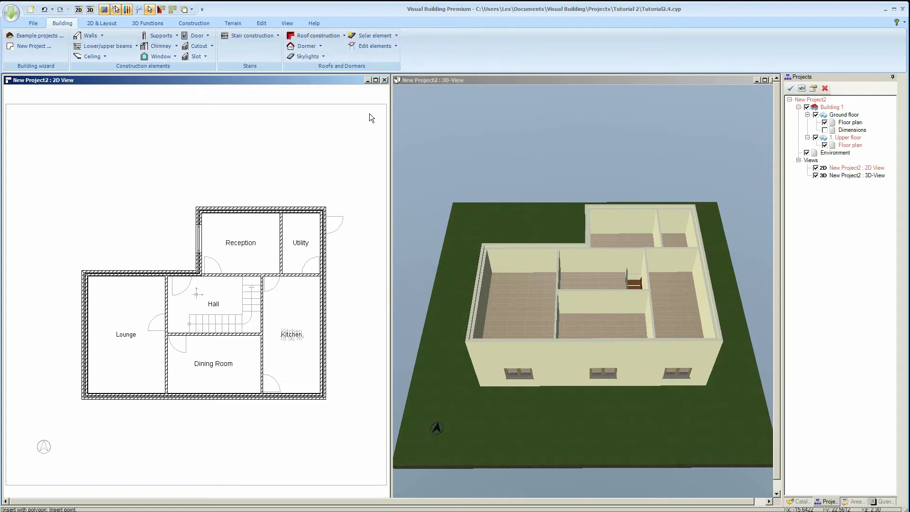
{"action": "left_click", "coordinate": [325, 208]}
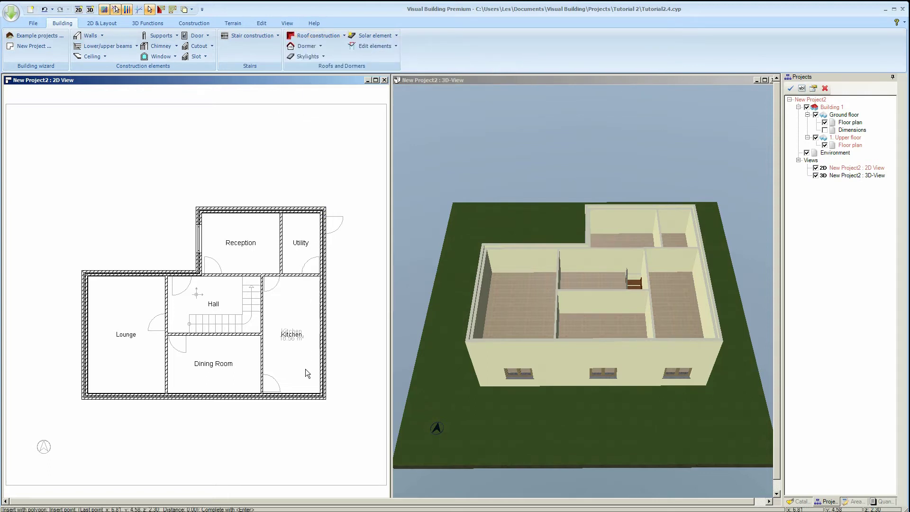
{"action": "left_click", "coordinate": [324, 398]}
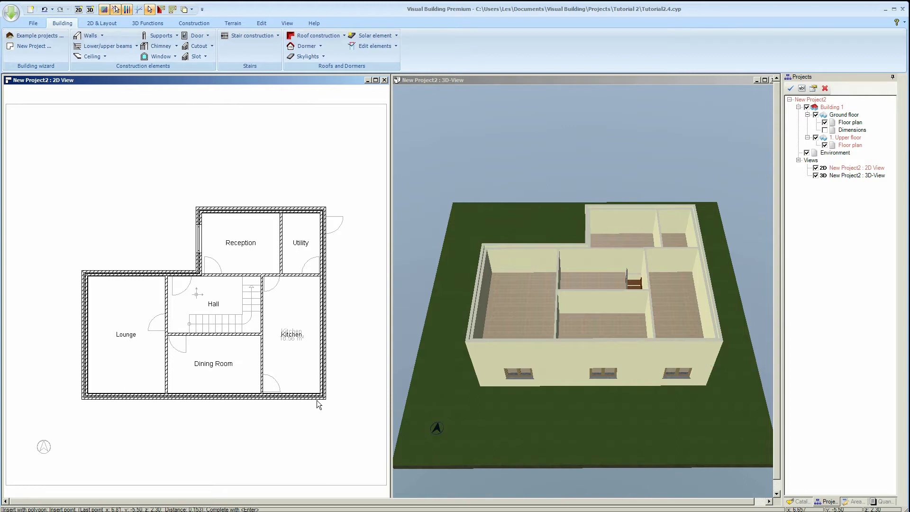
{"action": "left_click", "coordinate": [83, 399]}
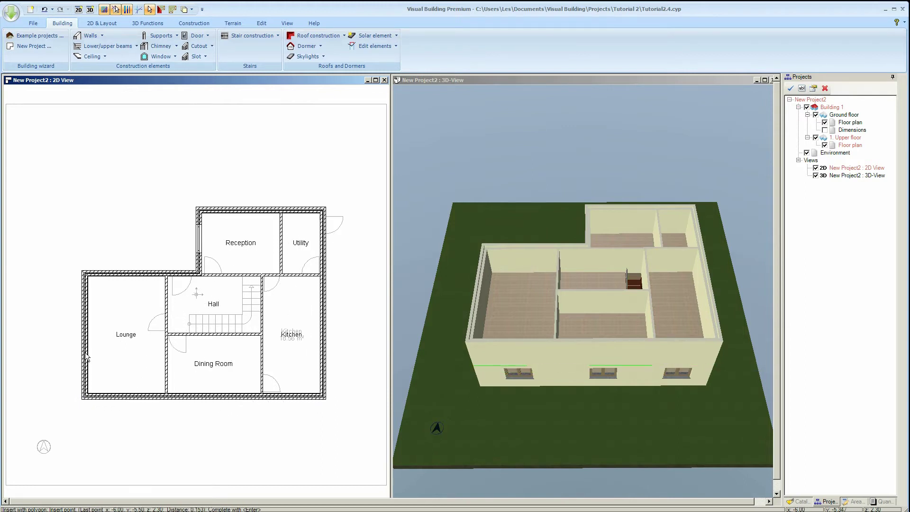
{"action": "left_click", "coordinate": [83, 272]}
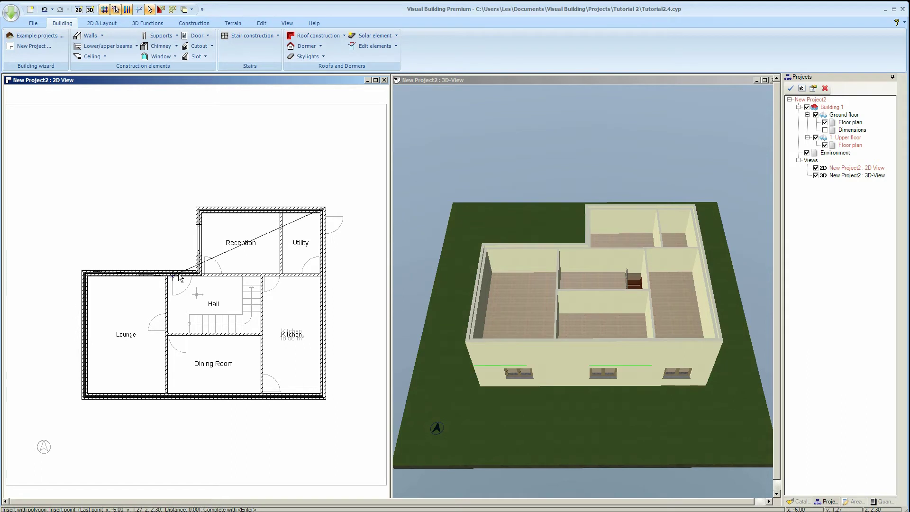
{"action": "left_click", "coordinate": [198, 274]}
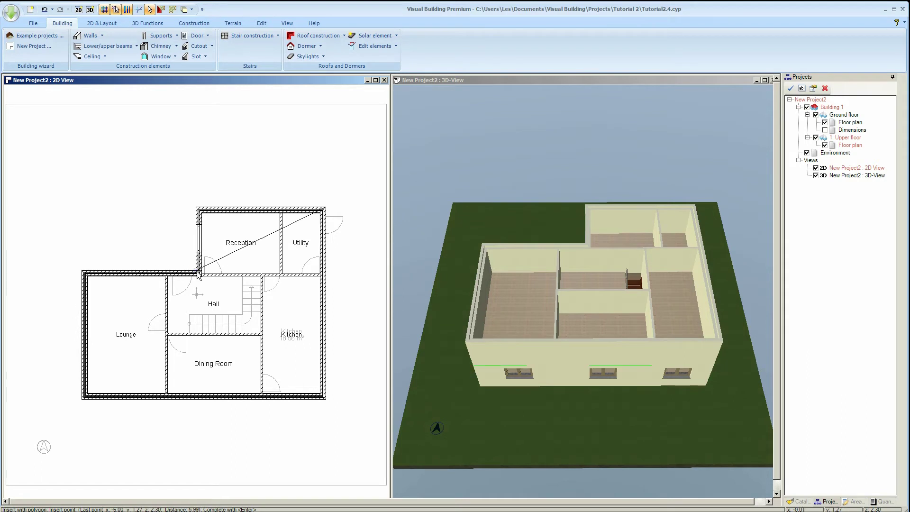
{"action": "left_click", "coordinate": [195, 207]}
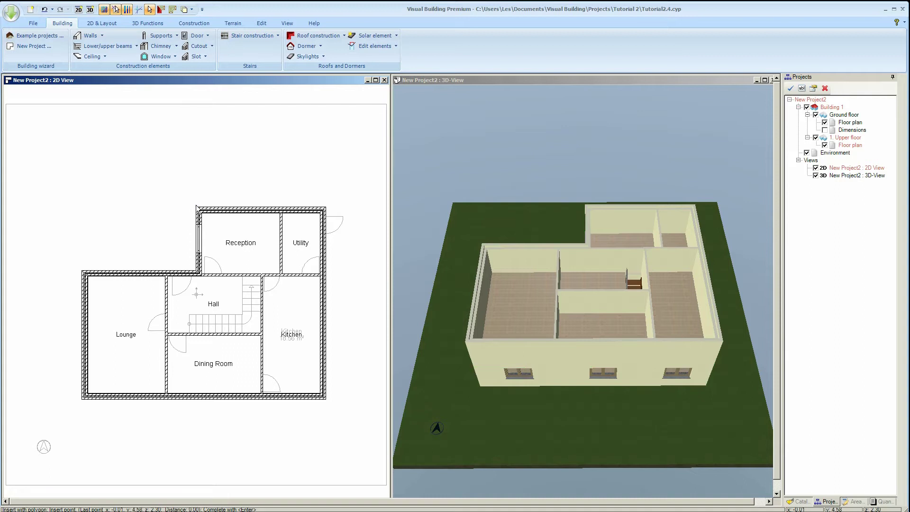
{"action": "right_click", "coordinate": [227, 206]}
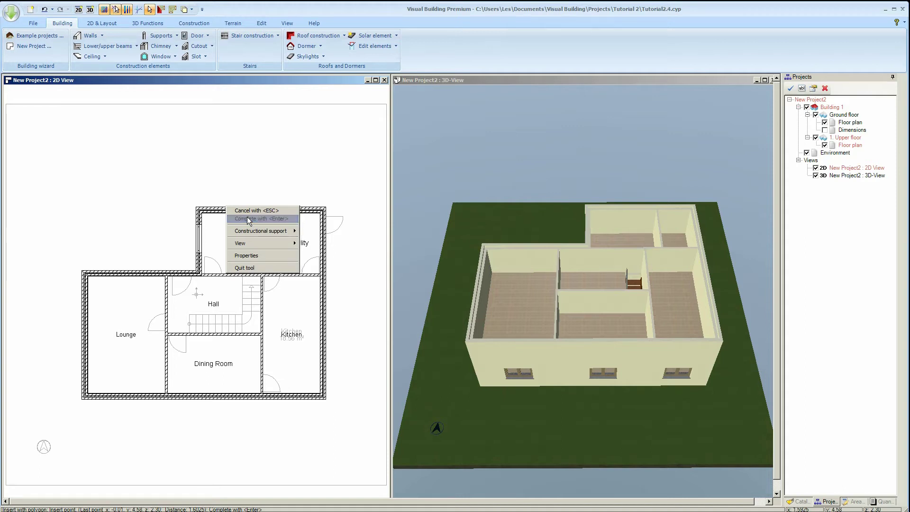
- Complete the contour, check the 3D preview, and accept the tiled hipped roof
{"action": "left_click", "coordinate": [247, 218]}
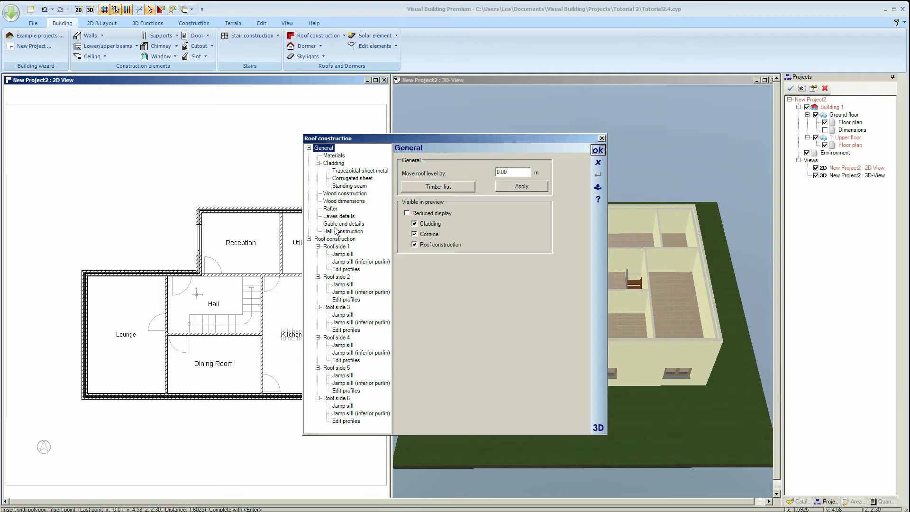
{"action": "left_click", "coordinate": [598, 428]}
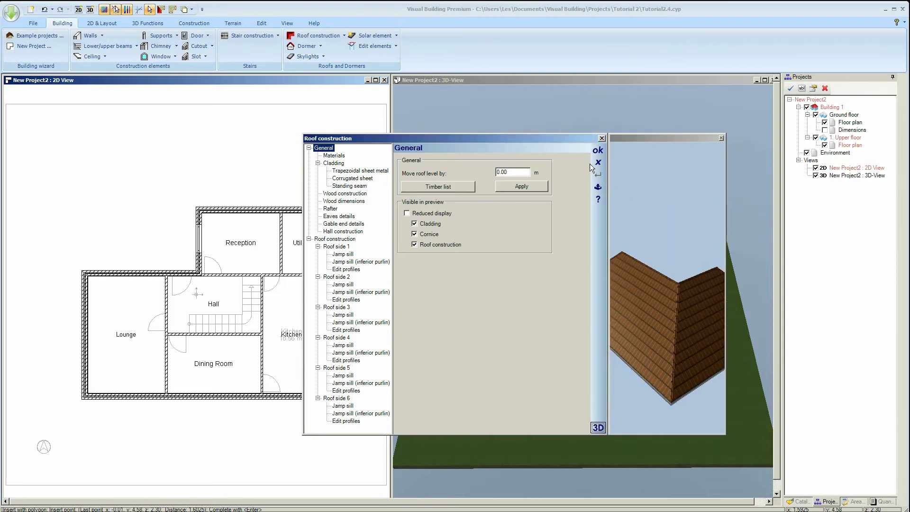
{"action": "left_click_drag", "start_coordinate": [570, 141], "coordinate": [310, 133]}
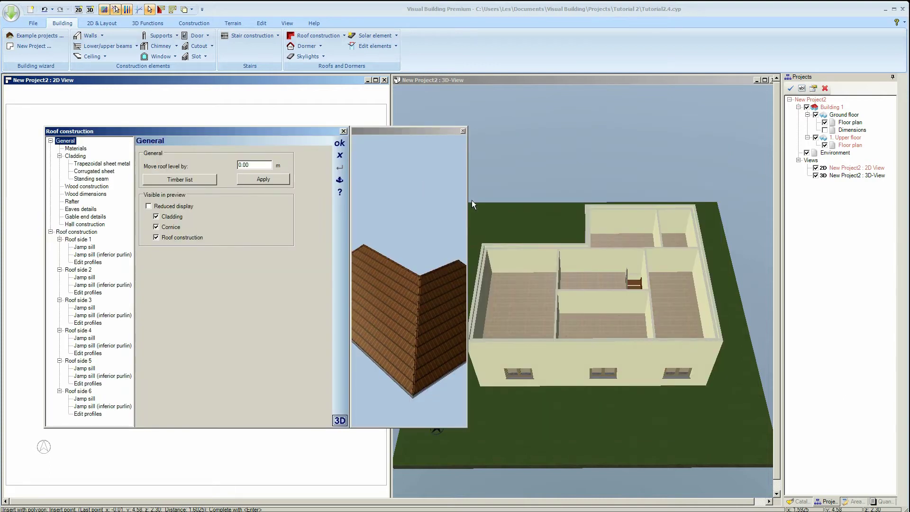
{"action": "left_click_drag", "start_coordinate": [466, 197], "coordinate": [502, 245]}
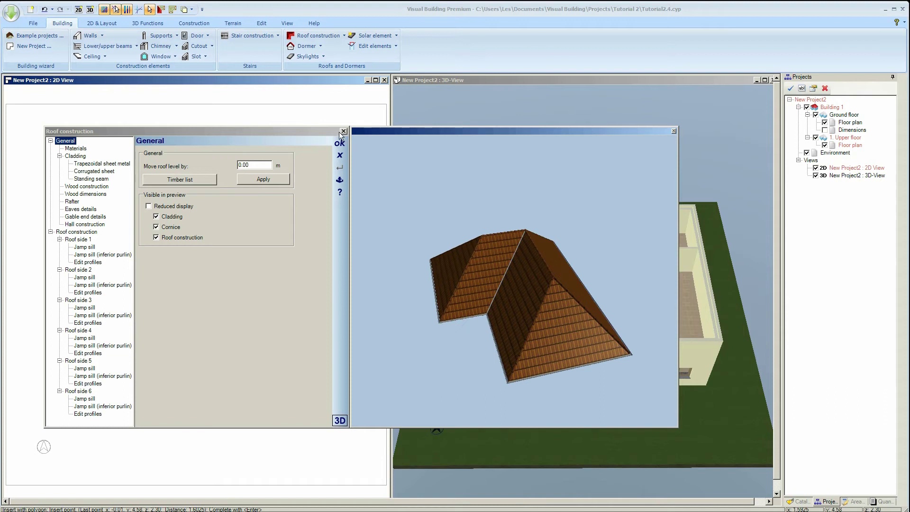
{"action": "left_click", "coordinate": [340, 143]}
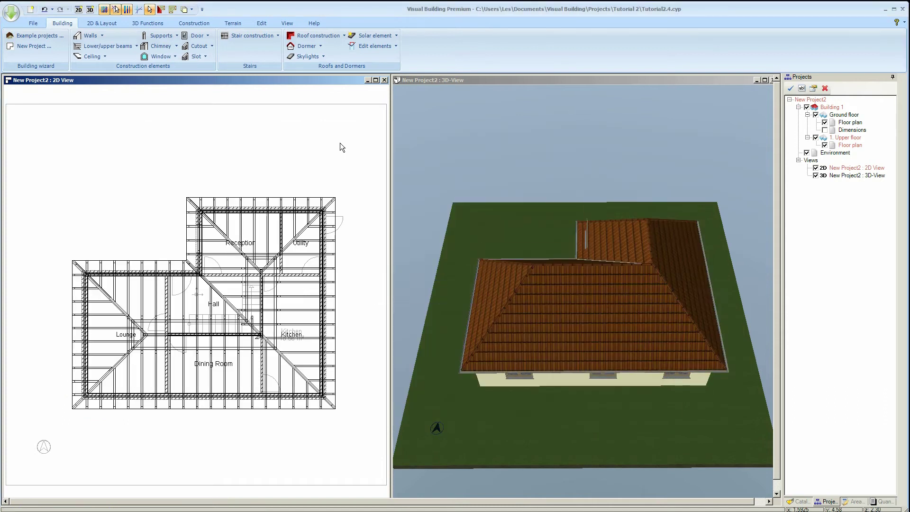
- Orbit to a low perspective of the roofed house and select the roof
{"action": "left_click_drag", "start_coordinate": [422, 208], "coordinate": [518, 231]}
{"action": "left_click", "coordinate": [542, 266]}
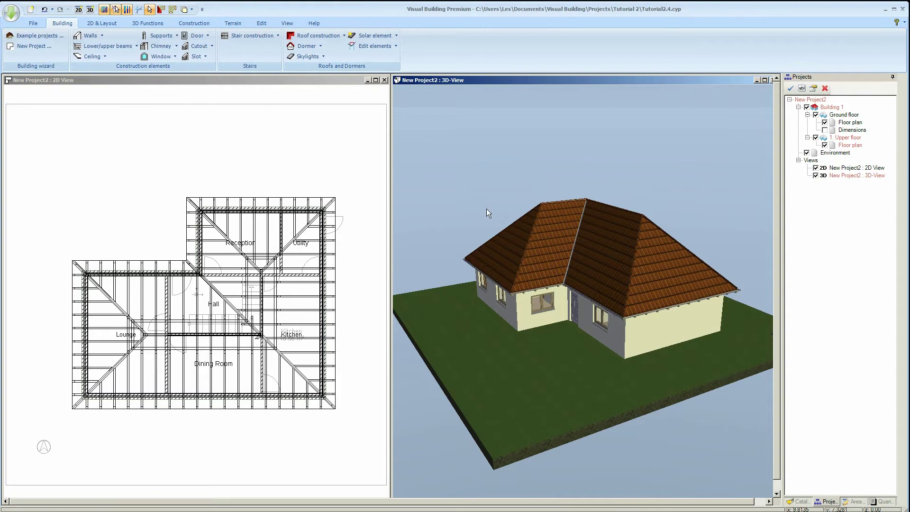
{"action": "left_click_drag", "start_coordinate": [486, 208], "coordinate": [519, 239]}
- Open the roof's settings with a 3D preview and make Roof side 6 a gable end
{"action": "left_click", "coordinate": [522, 243]}
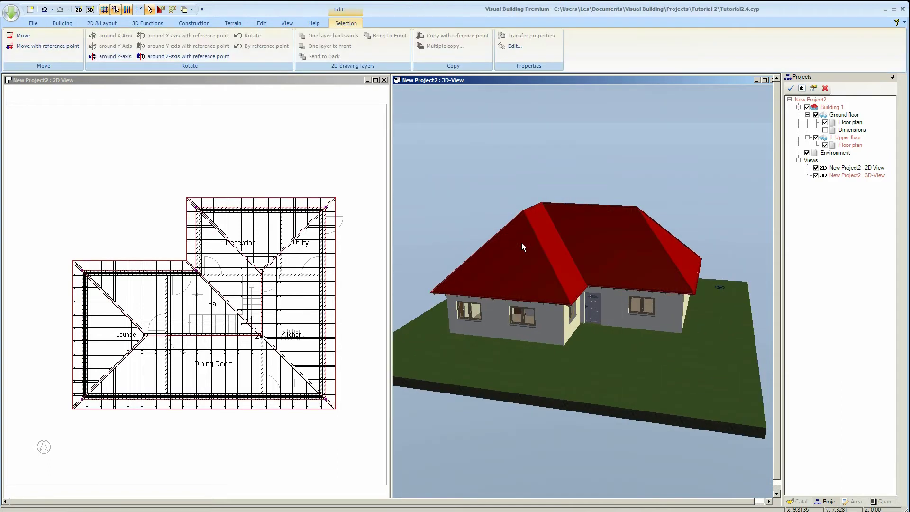
{"action": "double_click", "coordinate": [522, 242]}
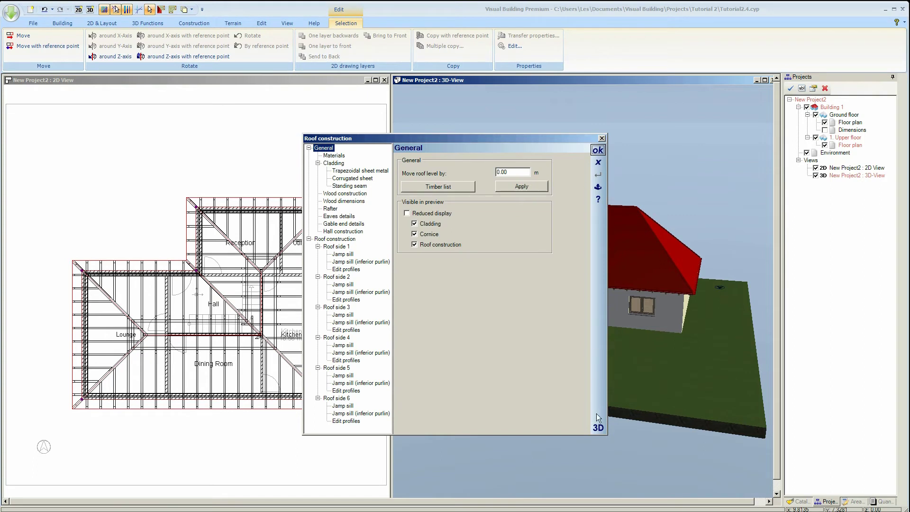
{"action": "left_click", "coordinate": [597, 426]}
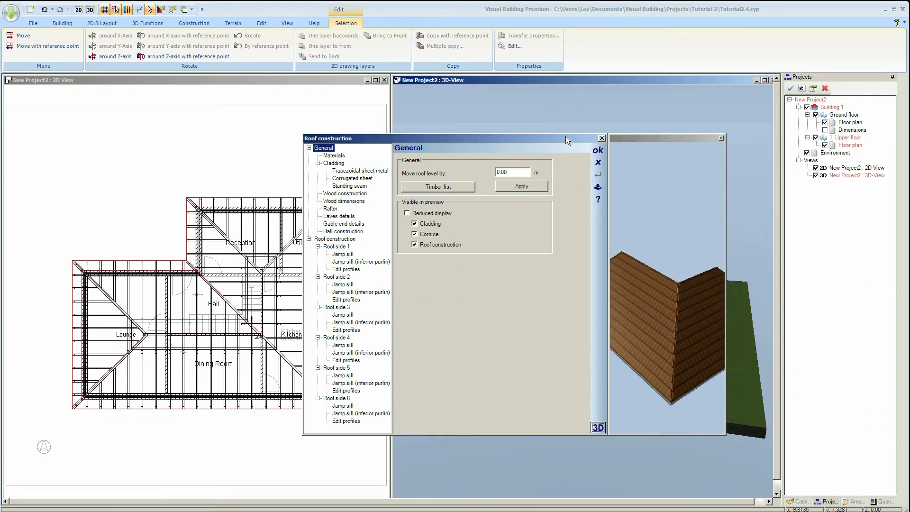
{"action": "left_click_drag", "start_coordinate": [565, 136], "coordinate": [348, 127]}
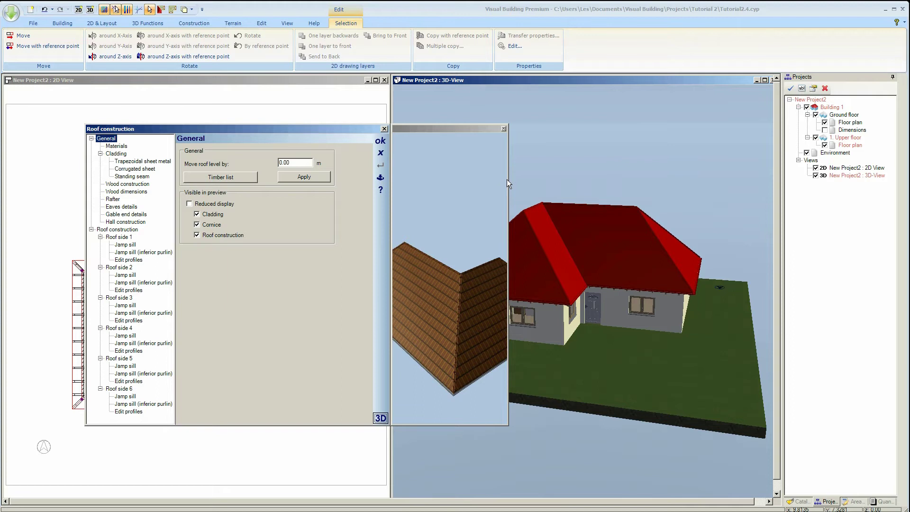
{"action": "left_click_drag", "start_coordinate": [507, 180], "coordinate": [579, 223]}
{"action": "left_click", "coordinate": [470, 288]}
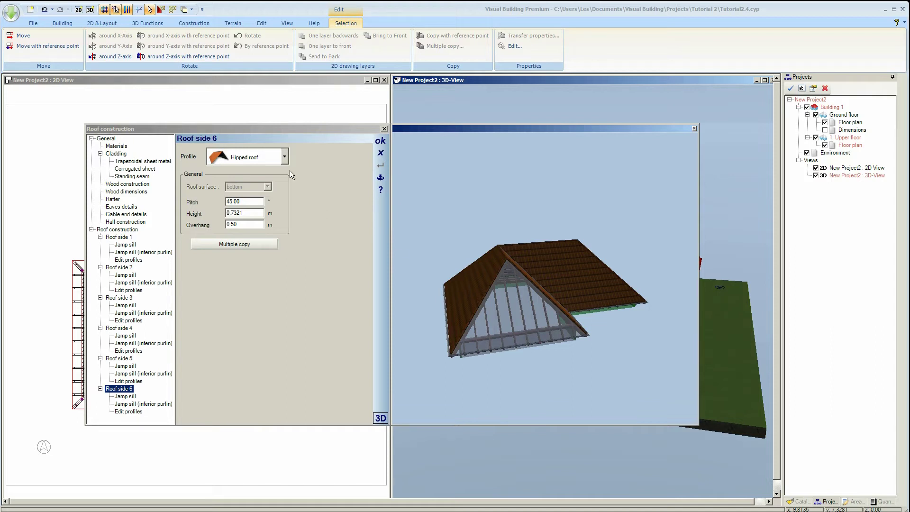
{"action": "left_click", "coordinate": [285, 156]}
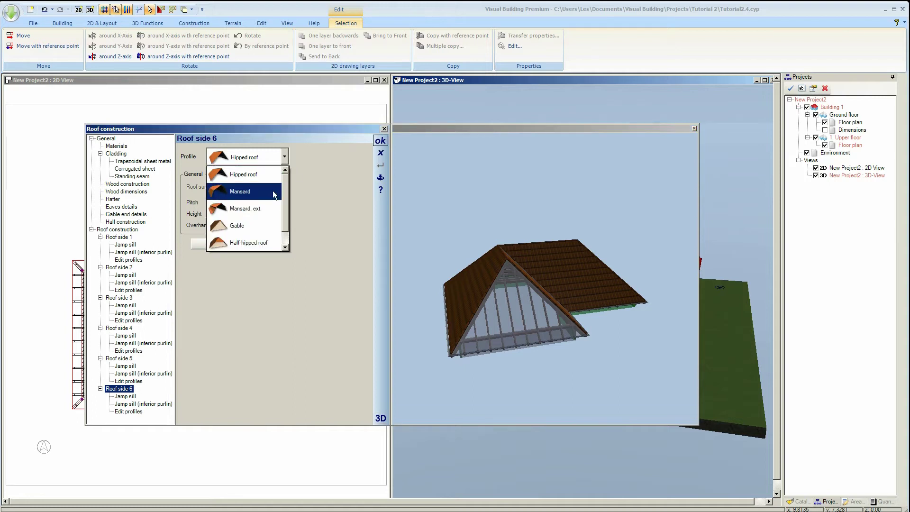
{"action": "left_click", "coordinate": [255, 226]}
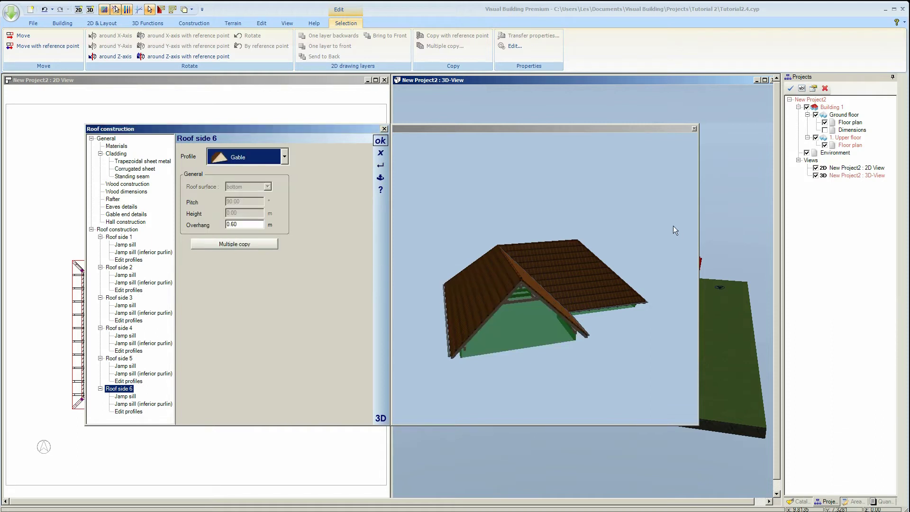
- Make Roof side 3 a gable end as well and apply the roof changes
{"action": "left_click_drag", "start_coordinate": [673, 235], "coordinate": [612, 234]}
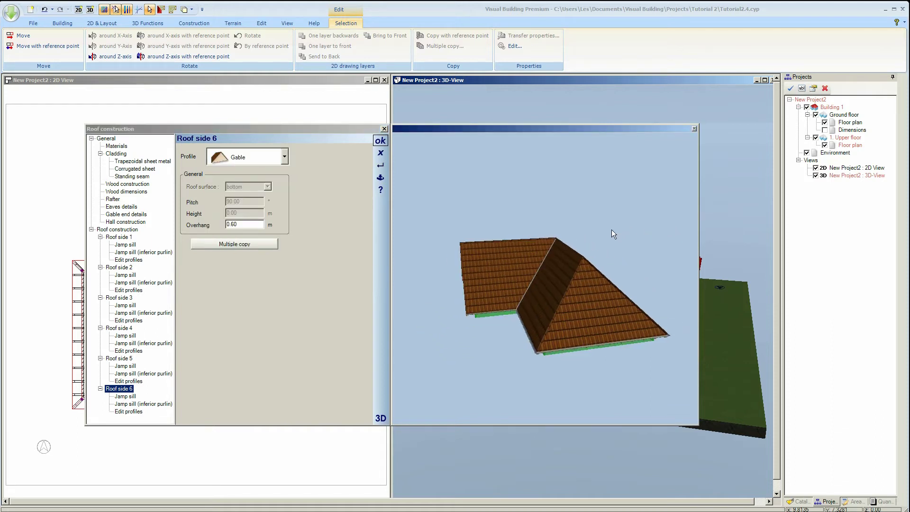
{"action": "left_click", "coordinate": [598, 282]}
{"action": "left_click", "coordinate": [284, 157]}
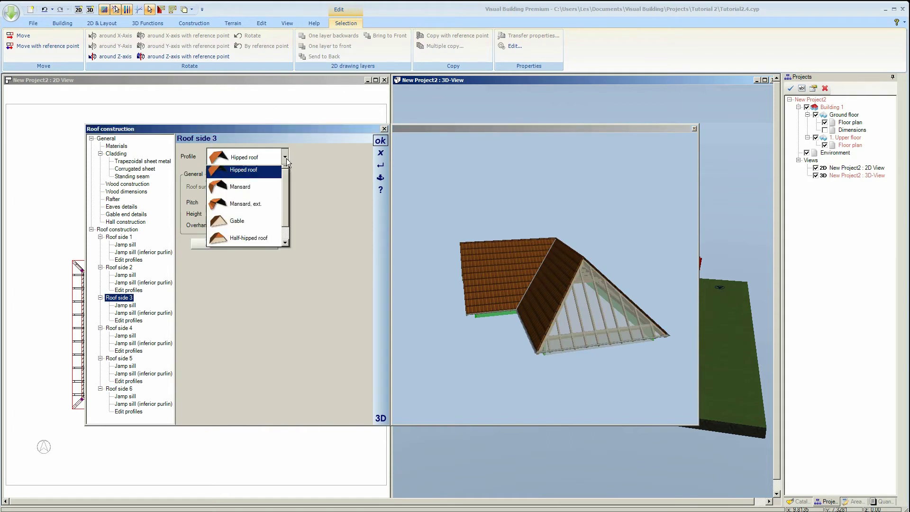
{"action": "left_click", "coordinate": [256, 224]}
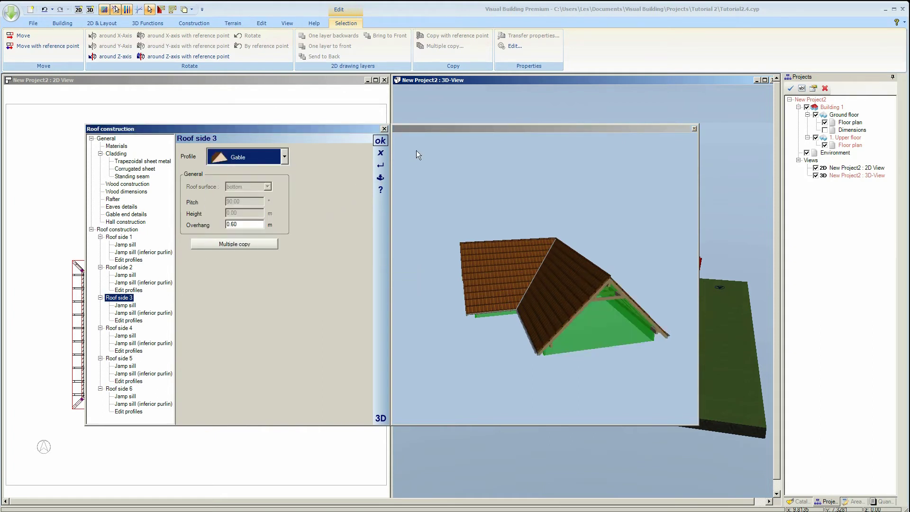
{"action": "left_click", "coordinate": [383, 141]}
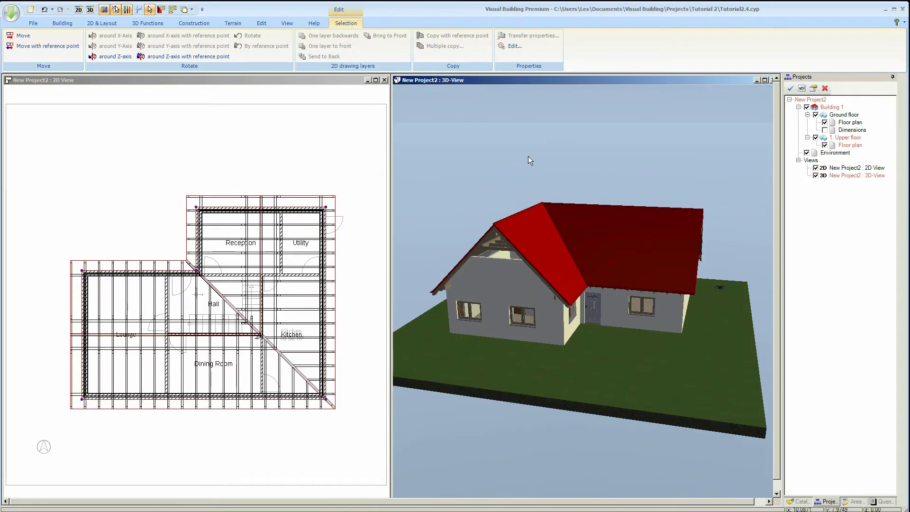
{"action": "left_click_drag", "start_coordinate": [528, 155], "coordinate": [551, 217]}
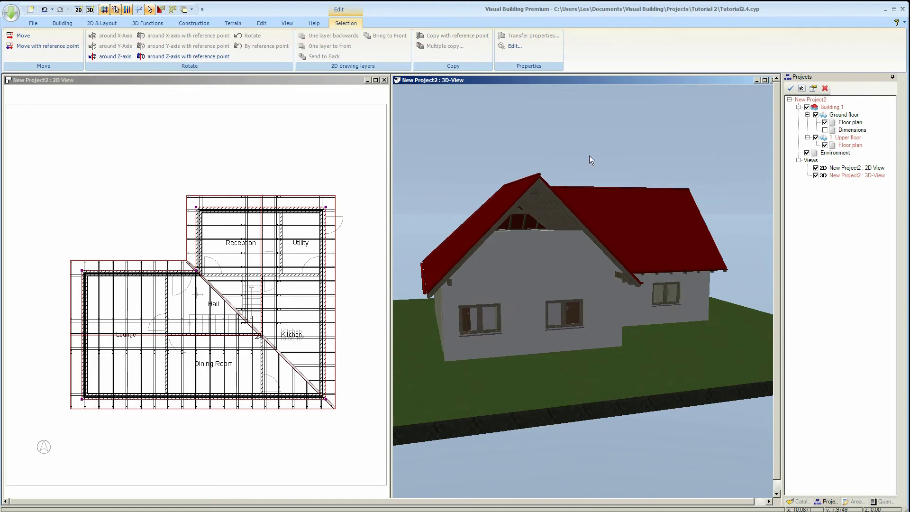
{"action": "left_click_drag", "start_coordinate": [589, 155], "coordinate": [581, 158]}
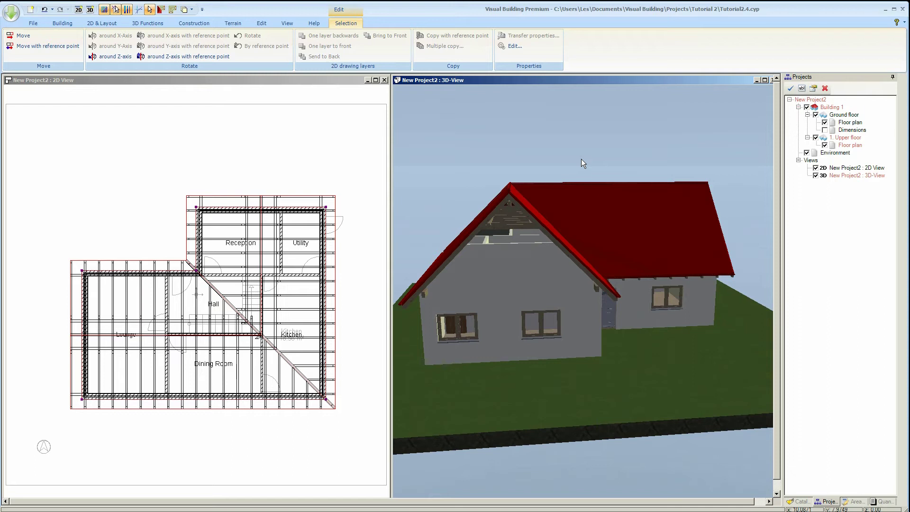
{"action": "left_click_drag", "start_coordinate": [581, 158], "coordinate": [578, 158]}
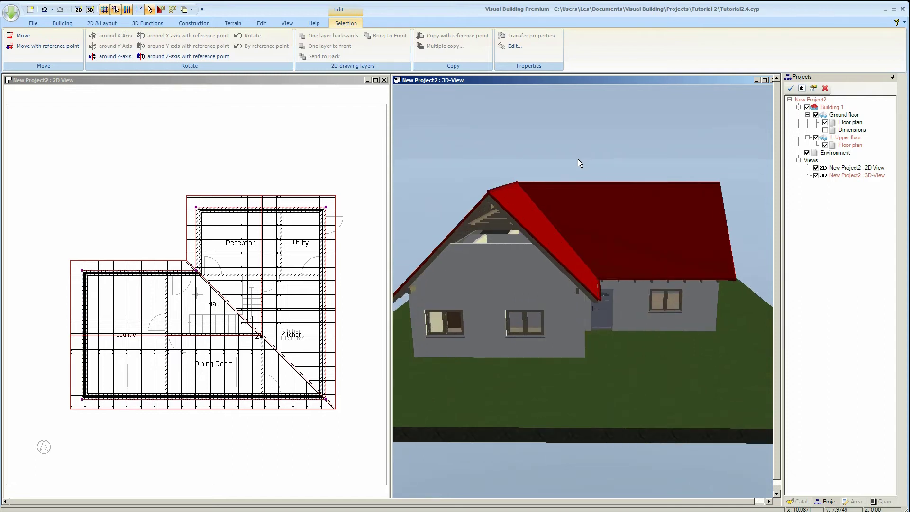
- Add a new floor named 'Attic' to Building 1, above 1. Upper floor
{"action": "left_click", "coordinate": [835, 107]}
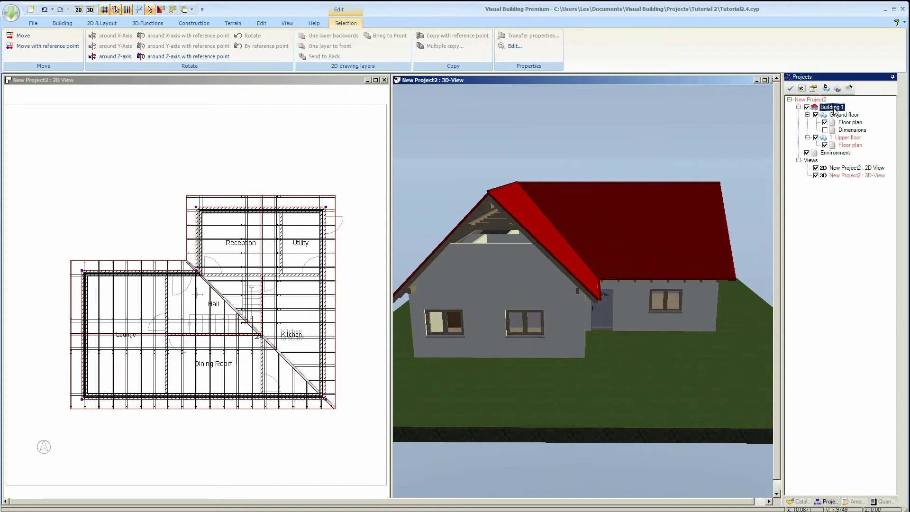
{"action": "right_click", "coordinate": [834, 108]}
{"action": "left_click", "coordinate": [834, 149]}
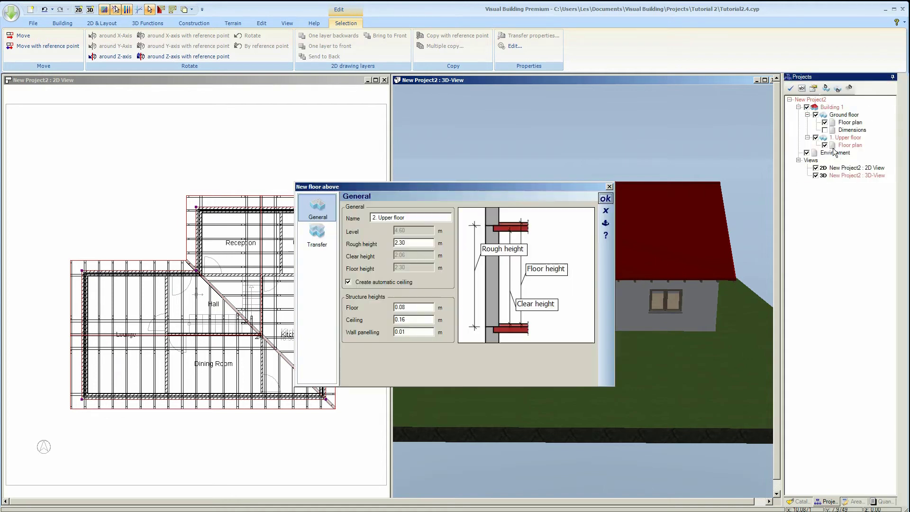
{"action": "left_click_drag", "start_coordinate": [411, 217], "coordinate": [361, 221]}
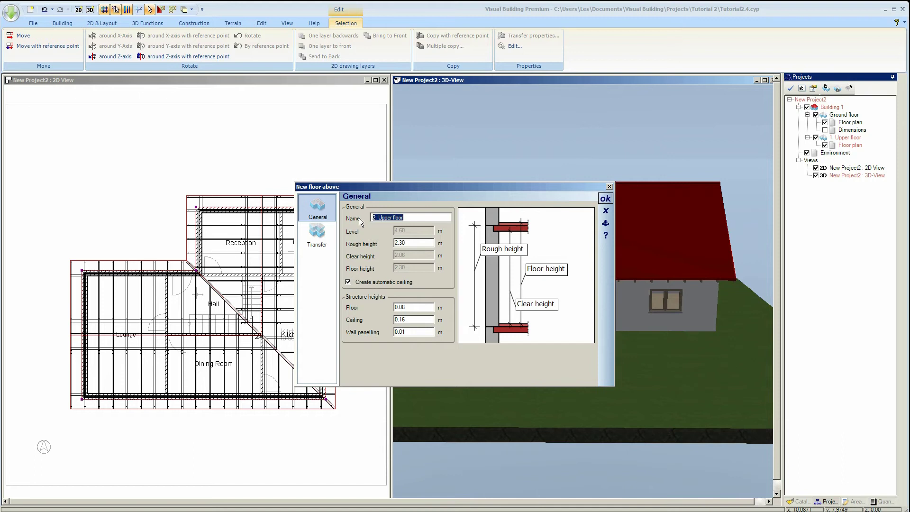
{"action": "type", "text": "Attic"}
{"action": "left_click", "coordinate": [606, 199]}
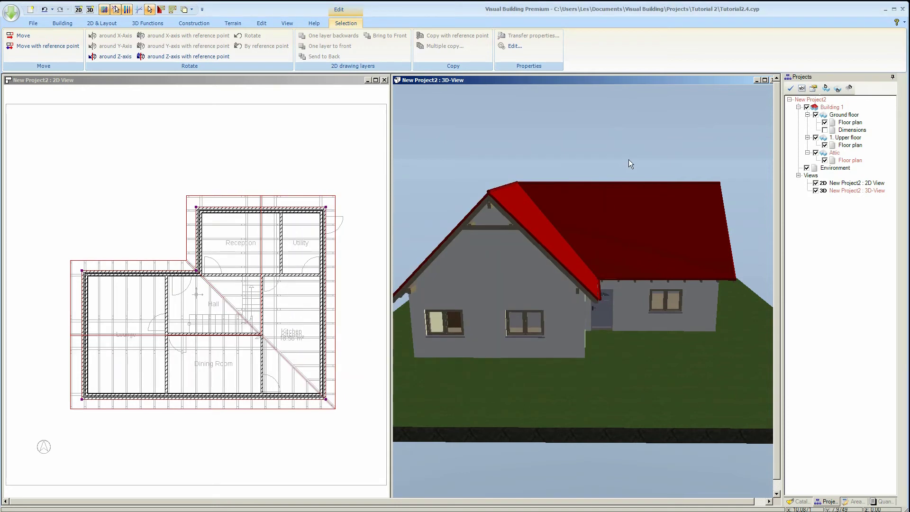
- Make 1. Upper floor the current floor and open the roof's Roof construction settings
{"action": "left_click_drag", "start_coordinate": [628, 159], "coordinate": [656, 139]}
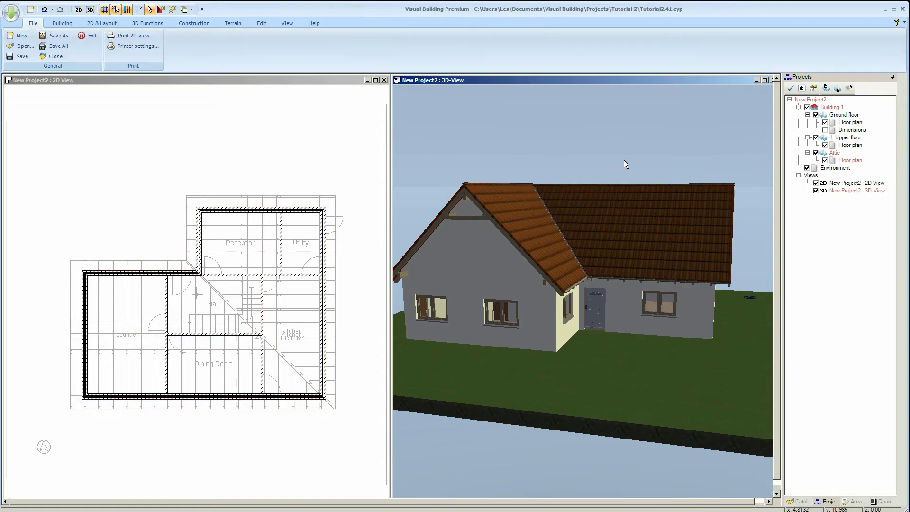
{"action": "left_click_drag", "start_coordinate": [624, 161], "coordinate": [597, 161]}
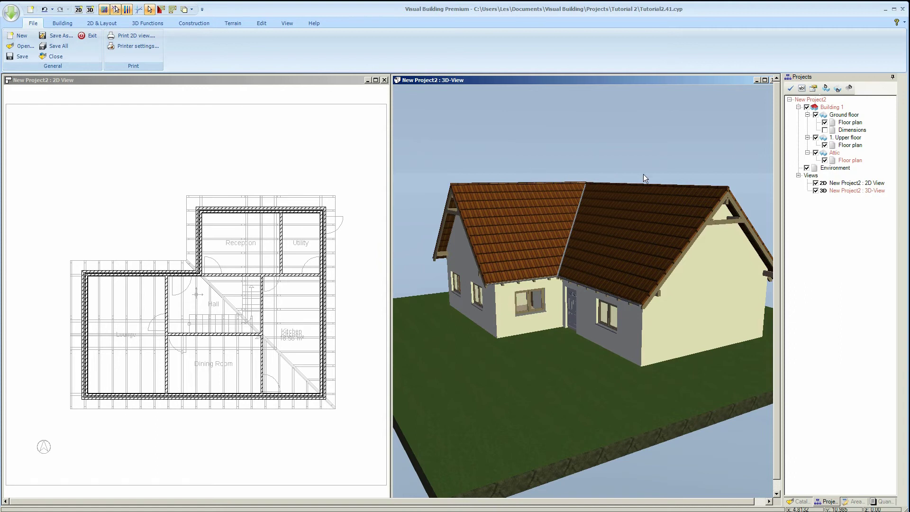
{"action": "right_click", "coordinate": [836, 138]}
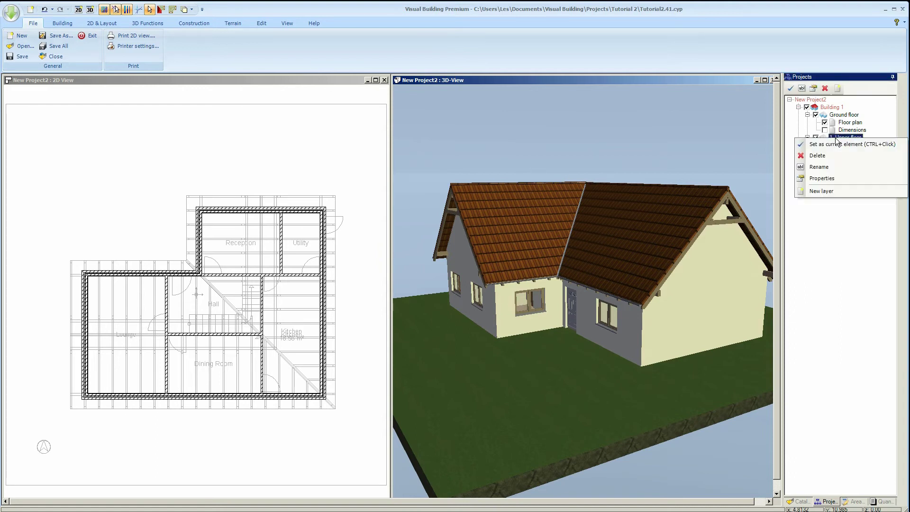
{"action": "left_click", "coordinate": [836, 144]}
{"action": "left_click_drag", "start_coordinate": [562, 155], "coordinate": [581, 158]}
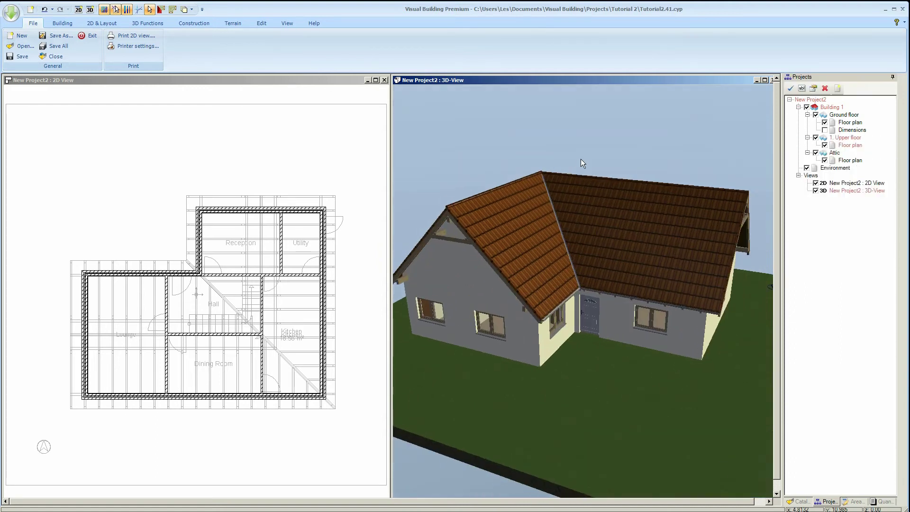
{"action": "double_click", "coordinate": [573, 194]}
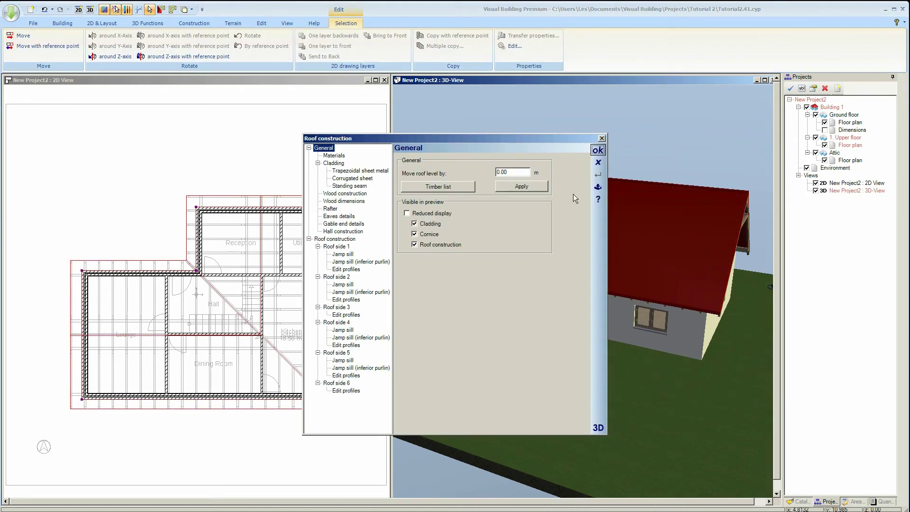
- Show an enlarged 3D roof preview, orbited to a side view
{"action": "left_click", "coordinate": [597, 427]}
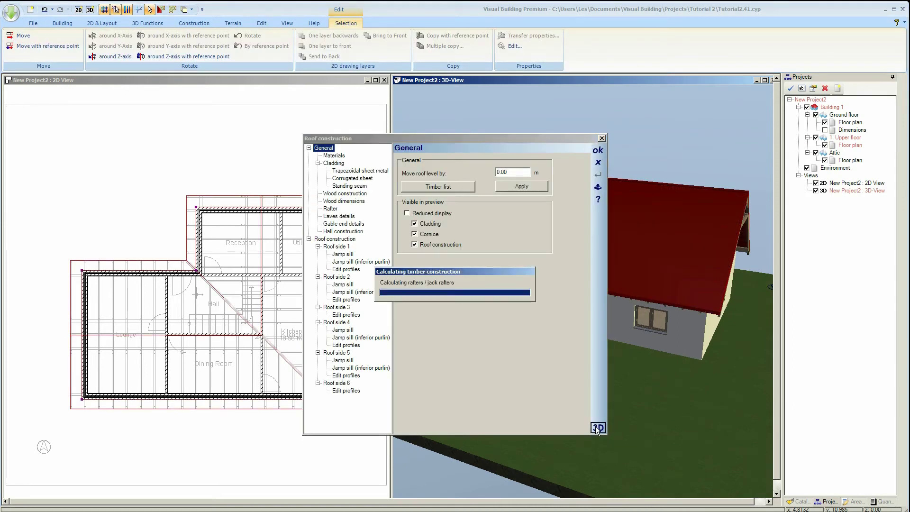
{"action": "left_click_drag", "start_coordinate": [530, 134], "coordinate": [306, 132]}
{"action": "left_click_drag", "start_coordinate": [503, 187], "coordinate": [701, 225]}
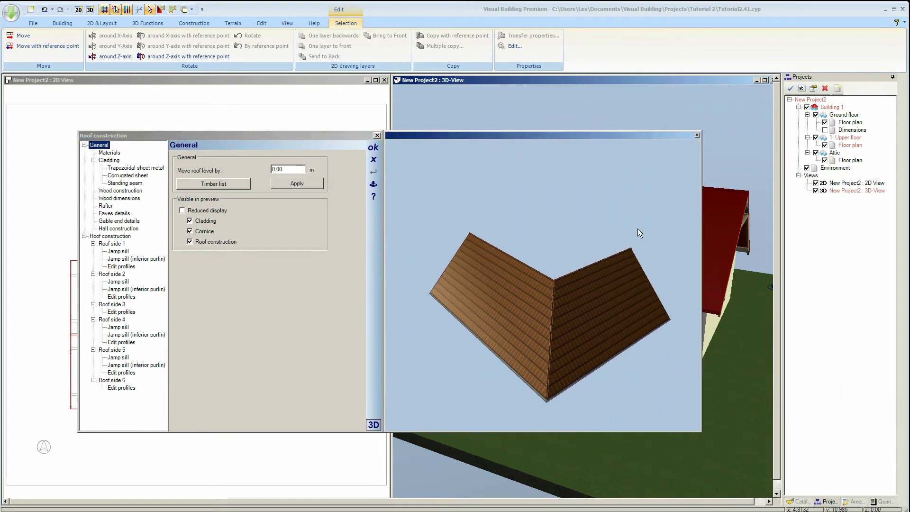
{"action": "left_click_drag", "start_coordinate": [638, 228], "coordinate": [525, 235]}
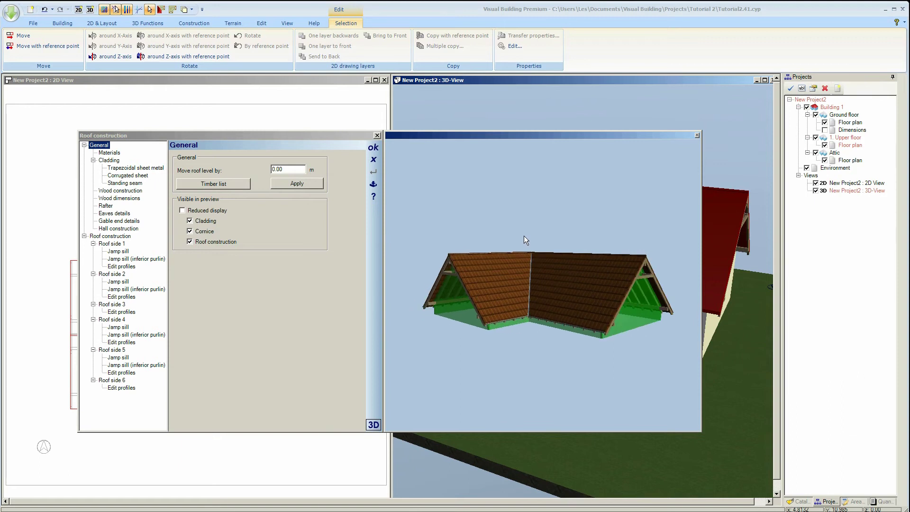
- Reduce Roof side 1's overhang from 0.50 to 0.10 m
{"action": "left_click", "coordinate": [500, 278]}
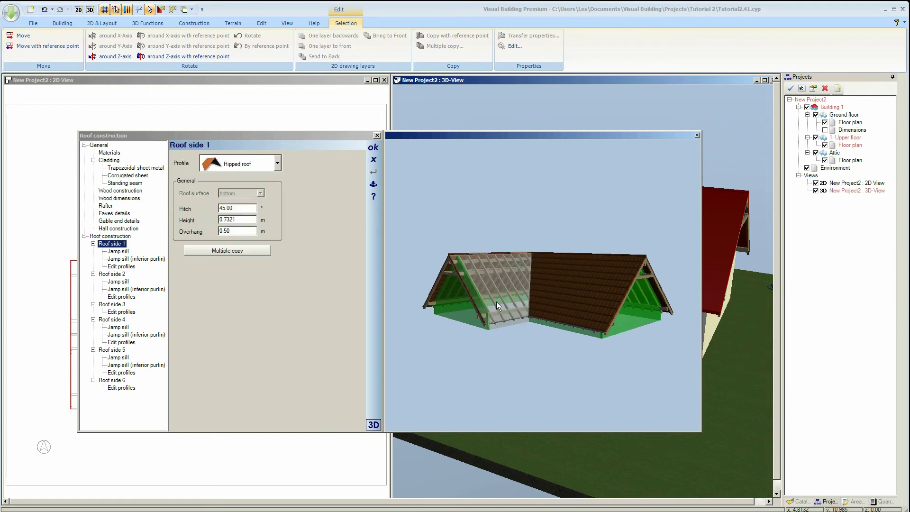
{"action": "left_click", "coordinate": [236, 234]}
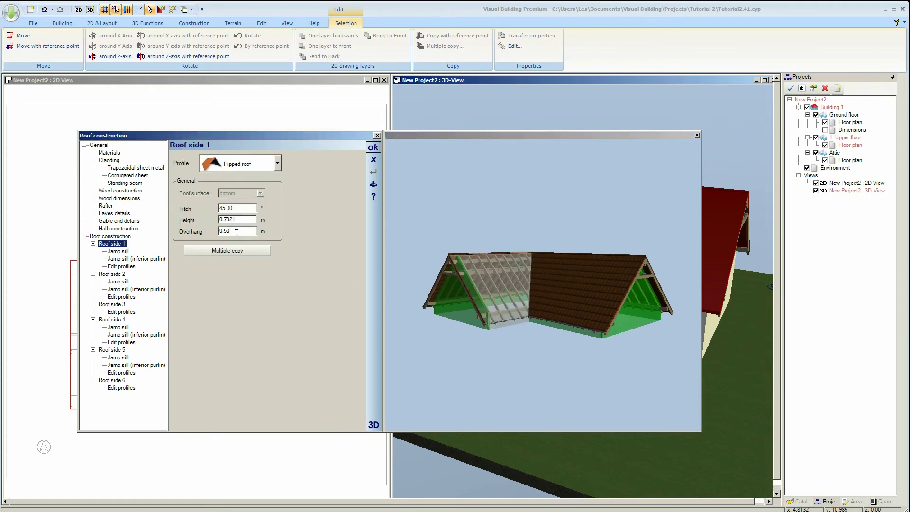
{"action": "key", "text": "BackSpace"}
{"action": "key", "text": "BackSpace"}
{"action": "type", "text": "1"}
{"action": "left_click", "coordinate": [247, 218]}
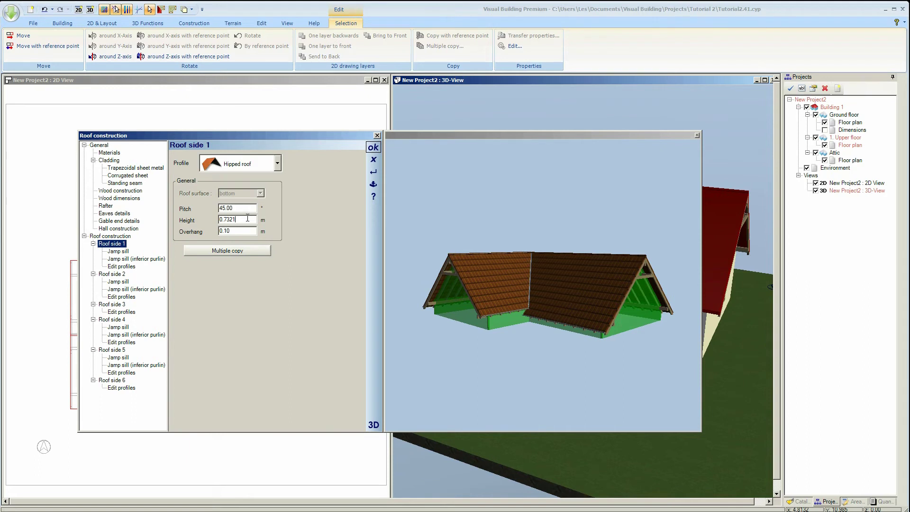
- Set Roof side 2's overhang to 0.10 m
{"action": "left_click", "coordinate": [576, 327]}
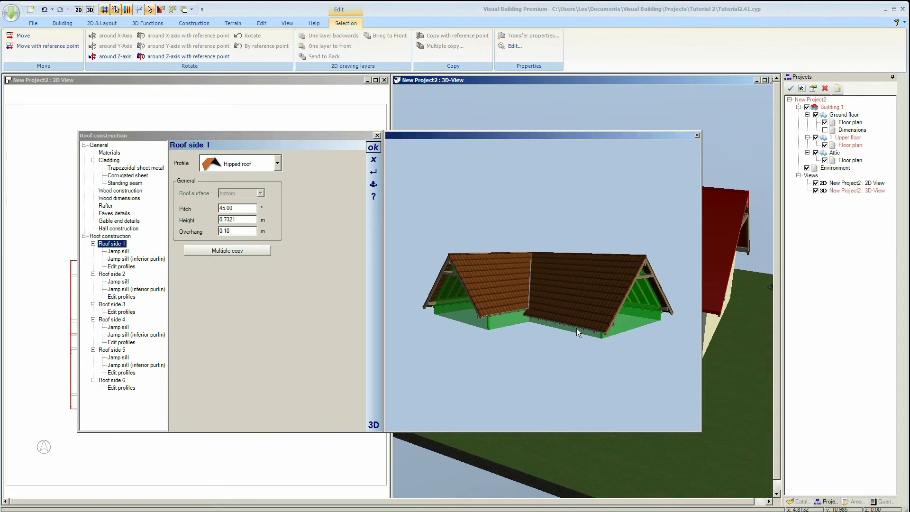
{"action": "left_click", "coordinate": [235, 231]}
{"action": "key", "text": "BackSpace"}
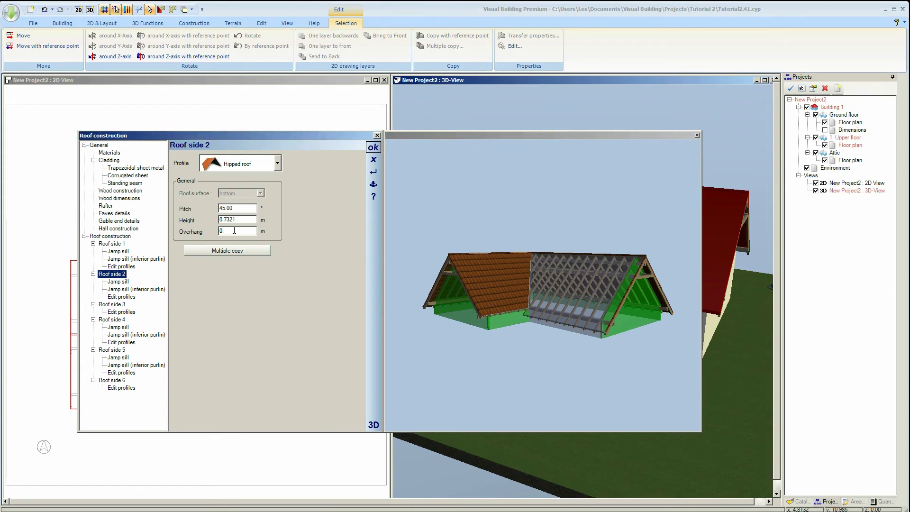
{"action": "type", "text": "10"}
{"action": "key", "text": "Return"}
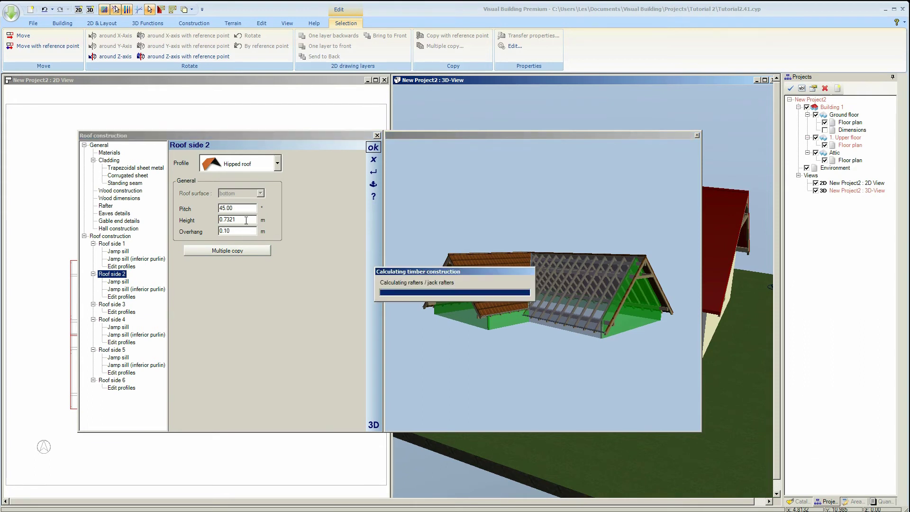
- Reduce Roof side 3's gable overhang from 0.60 to 0.1 m
{"action": "left_click", "coordinate": [121, 245]}
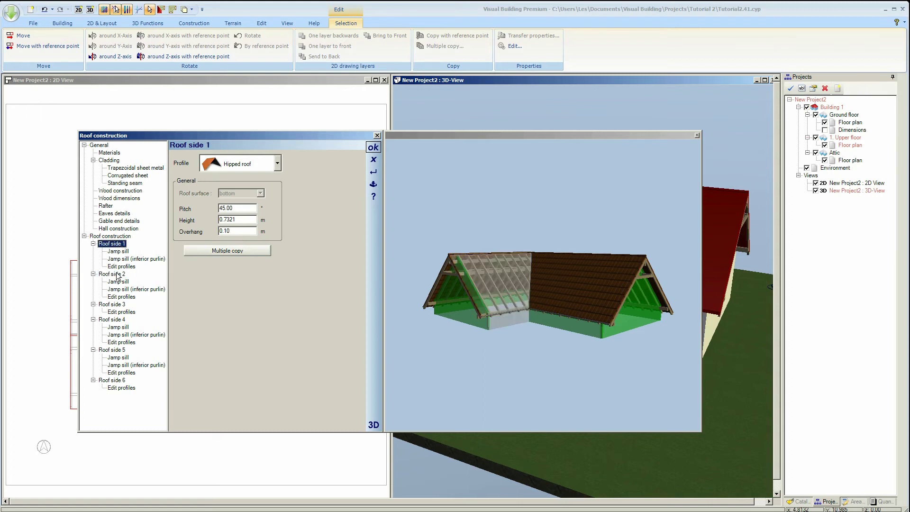
{"action": "left_click", "coordinate": [118, 275]}
{"action": "left_click", "coordinate": [116, 304]}
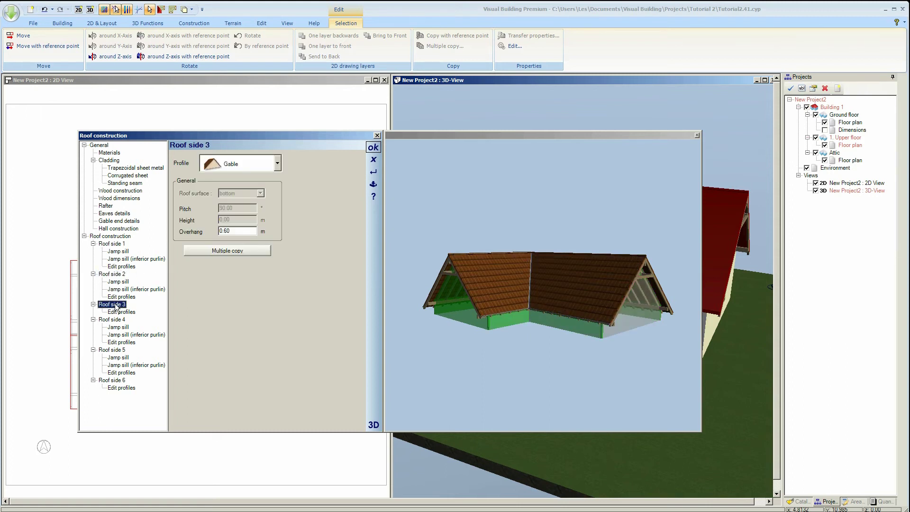
{"action": "left_click", "coordinate": [235, 232]}
{"action": "type", "text": "1"}
{"action": "key", "text": "Return"}
- Reduce the overhangs of Roof sides 4 and 5 from 0.50 to 0.10 m
{"action": "left_click", "coordinate": [114, 320]}
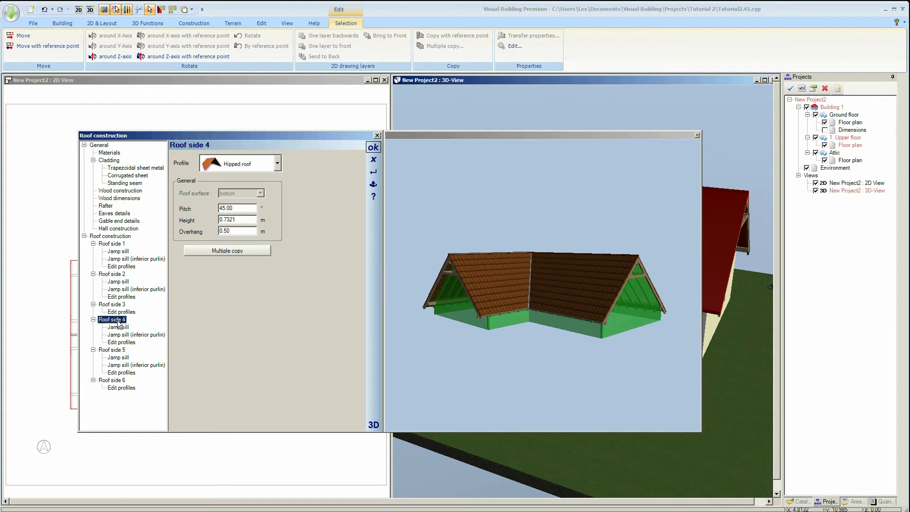
{"action": "left_click", "coordinate": [231, 232]}
{"action": "key", "text": "BackSpace"}
{"action": "type", "text": "1"}
{"action": "key", "text": "Tab"}
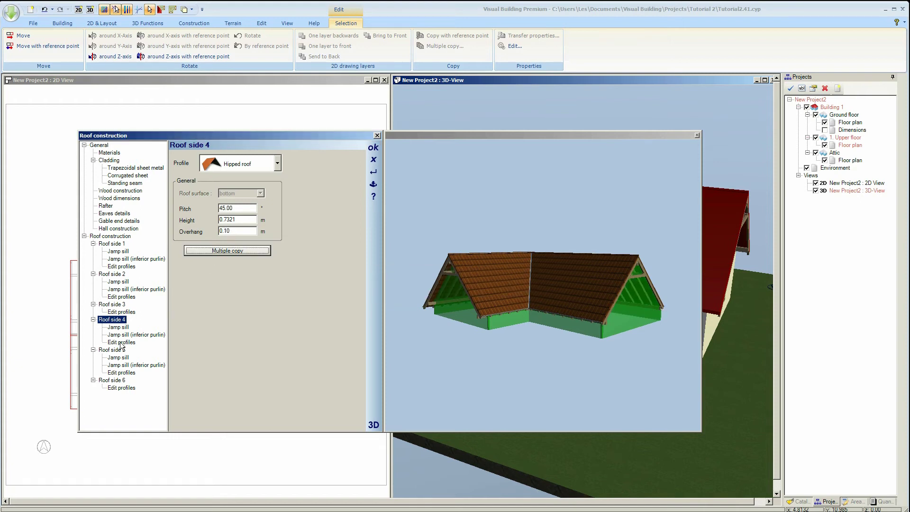
{"action": "left_click", "coordinate": [118, 349]}
{"action": "left_click", "coordinate": [235, 229]}
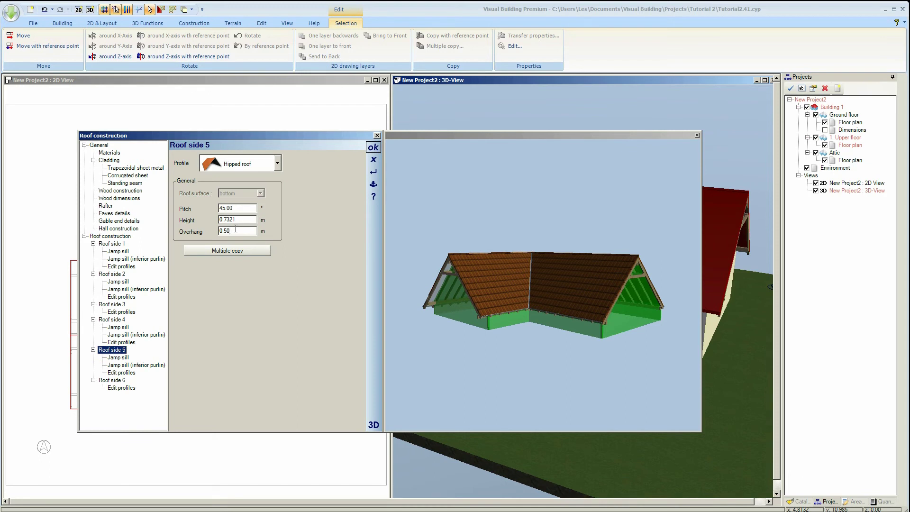
{"action": "key", "text": "BackSpace"}
{"action": "type", "text": "1"}
- Set Roof side 6's overhang to 0.10 m
{"action": "left_click", "coordinate": [122, 380]}
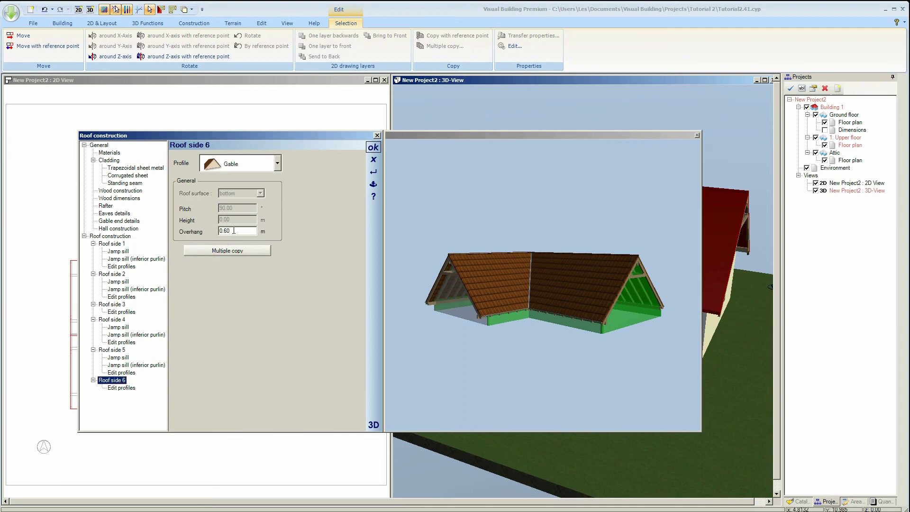
{"action": "left_click", "coordinate": [233, 230]}
{"action": "type", "text": "0.1"}
{"action": "key", "text": "Tab"}
- Apply the 0.10 m overhangs and orbit the house to view both gable ends
{"action": "left_click_drag", "start_coordinate": [572, 221], "coordinate": [552, 209]}
{"action": "left_click", "coordinate": [373, 149]}
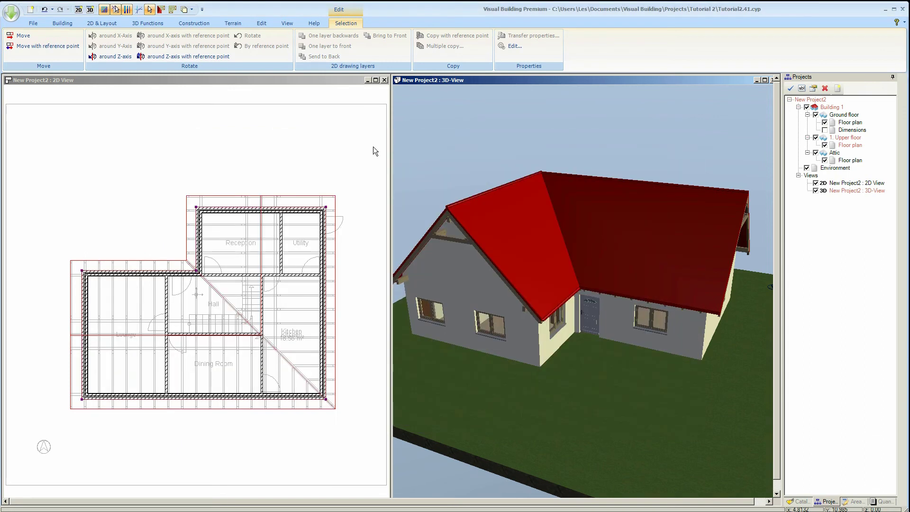
{"action": "left_click_drag", "start_coordinate": [633, 343], "coordinate": [658, 337]}
{"action": "left_click_drag", "start_coordinate": [696, 179], "coordinate": [668, 166]}
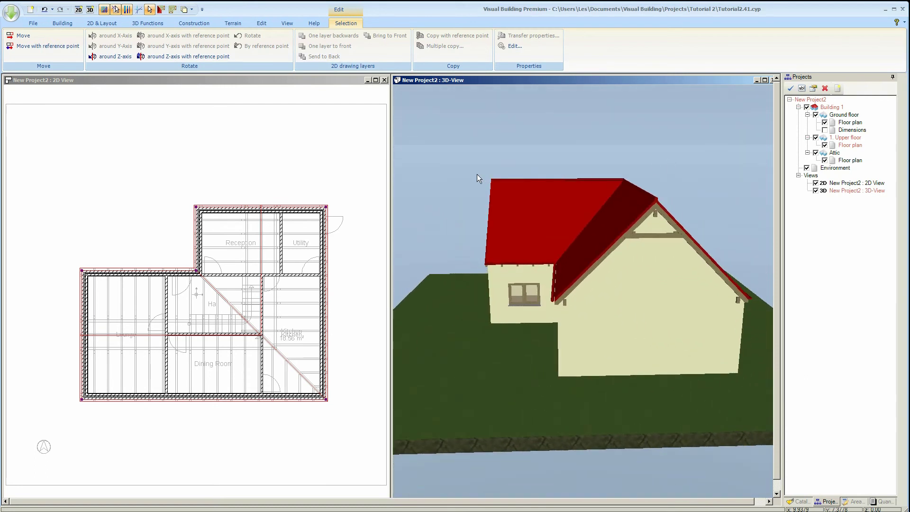
- Reopen Roof construction with an enlarged, rotated 3D roof preview
{"action": "double_click", "coordinate": [585, 203]}
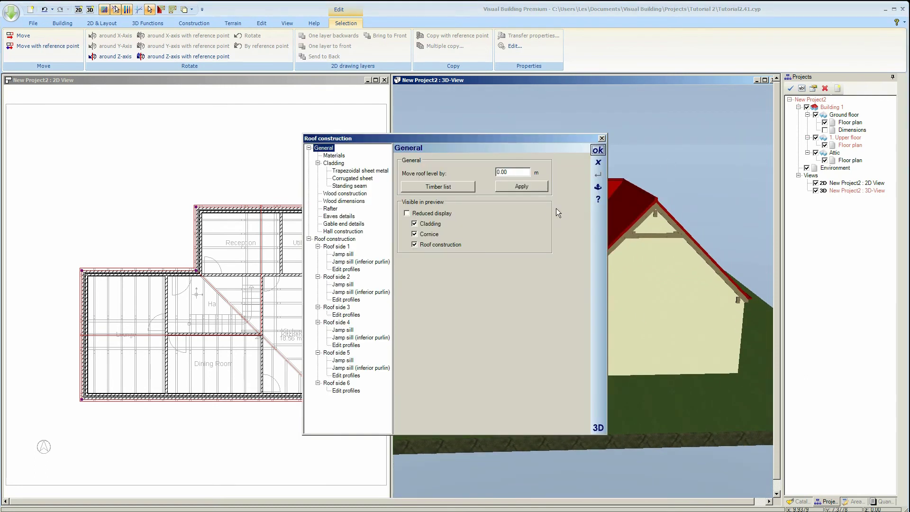
{"action": "left_click", "coordinate": [599, 429]}
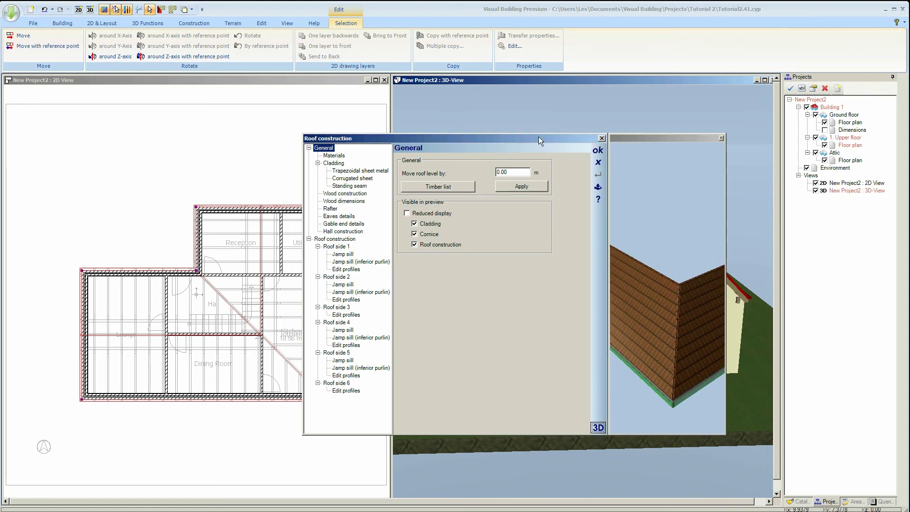
{"action": "left_click_drag", "start_coordinate": [539, 138], "coordinate": [370, 121]}
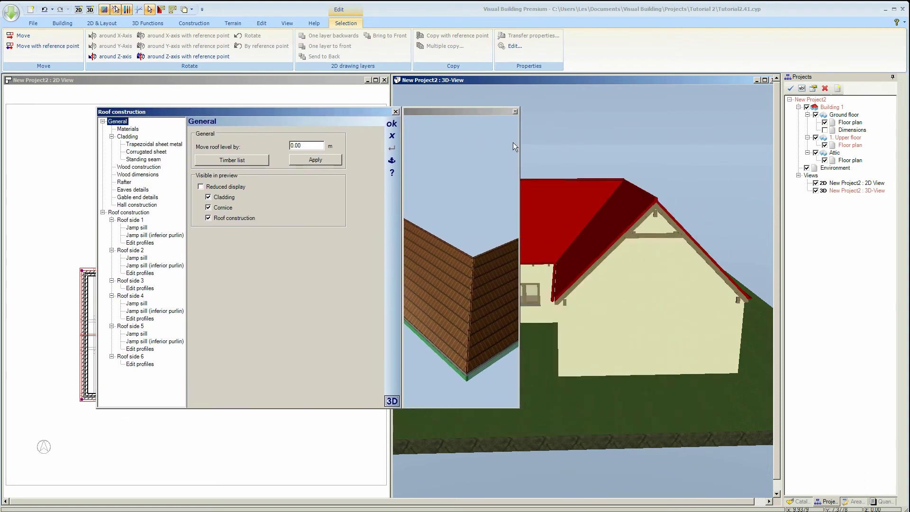
{"action": "left_click_drag", "start_coordinate": [519, 145], "coordinate": [716, 175]}
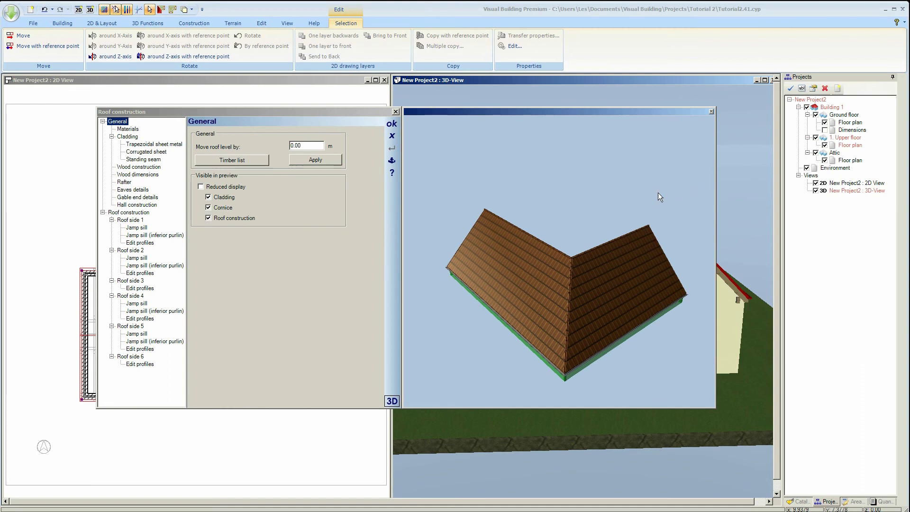
{"action": "left_click_drag", "start_coordinate": [657, 193], "coordinate": [613, 172]}
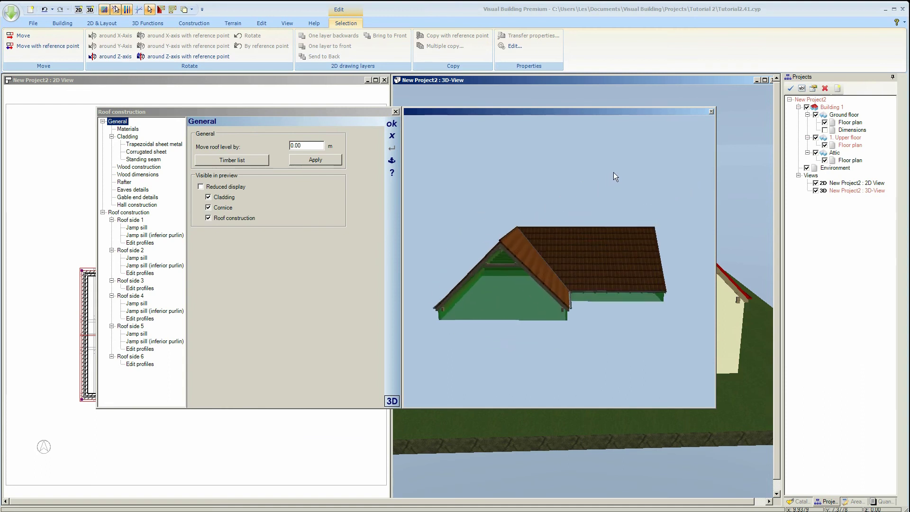
- Set roof side 6's gable end purlins 'Visible if overhang >' to 1.00 m and apply
{"action": "left_click", "coordinate": [515, 306]}
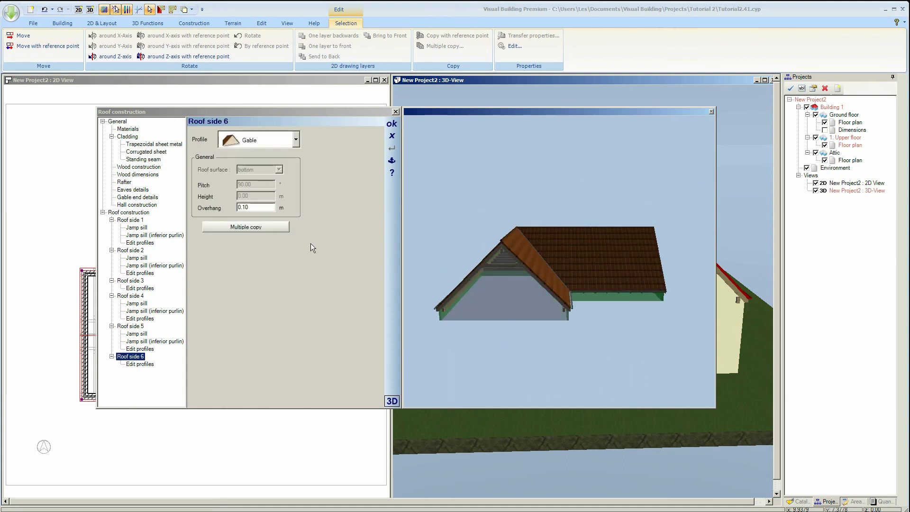
{"action": "left_click", "coordinate": [155, 198]}
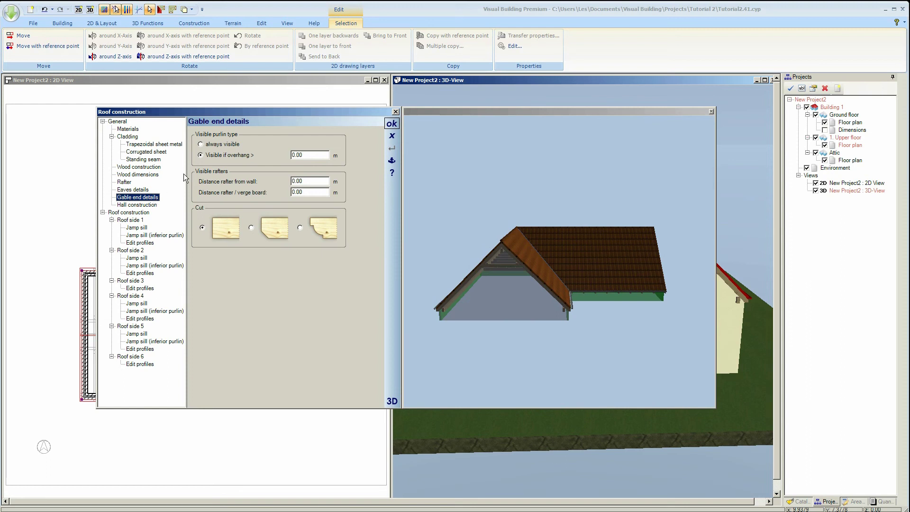
{"action": "left_click_drag", "start_coordinate": [310, 153], "coordinate": [290, 155]}
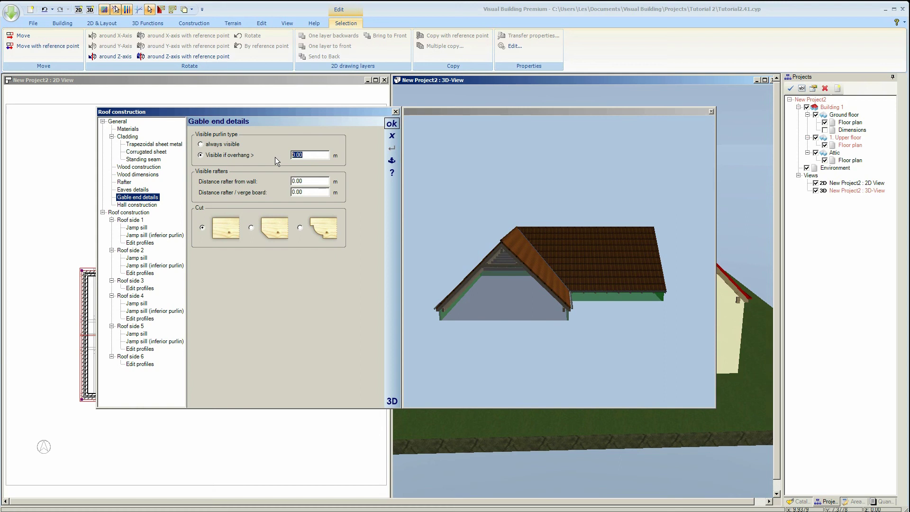
{"action": "left_click", "coordinate": [311, 180]}
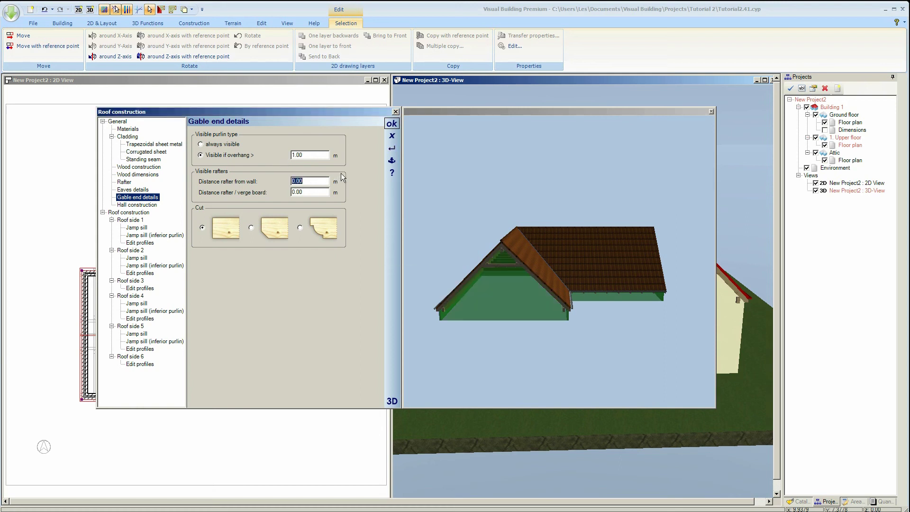
{"action": "left_click", "coordinate": [390, 123]}
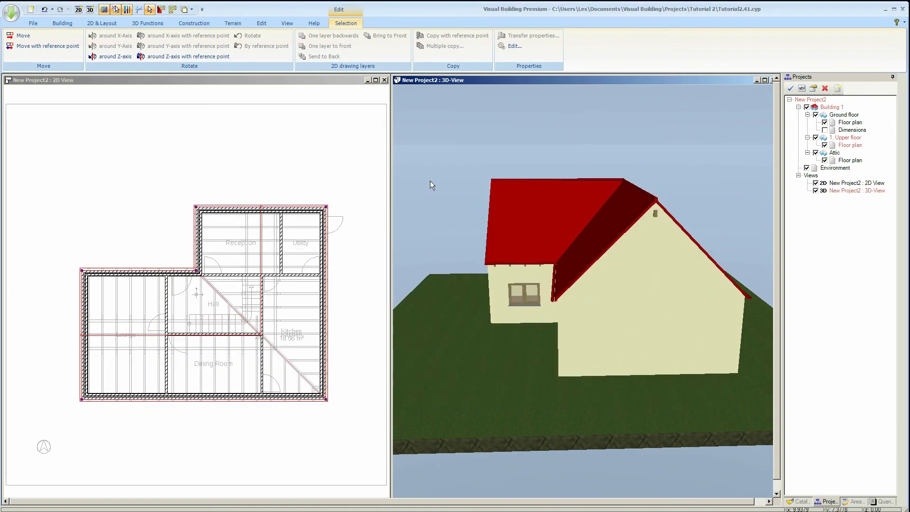
- Orbit the house to show its long side
{"action": "left_click_drag", "start_coordinate": [431, 182], "coordinate": [454, 176]}
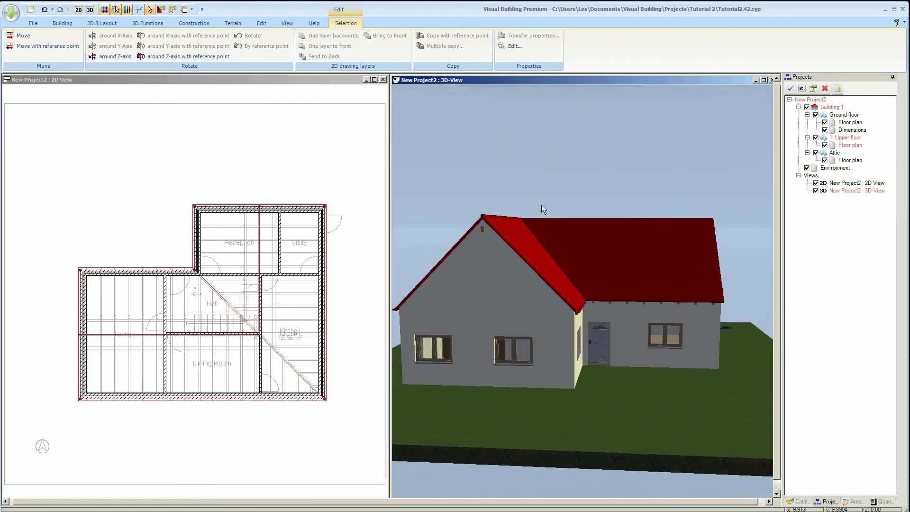
- Uncheck 'With Ridge purlin' in the roof's Wood construction settings, then view the gable end
{"action": "double_click", "coordinate": [505, 224]}
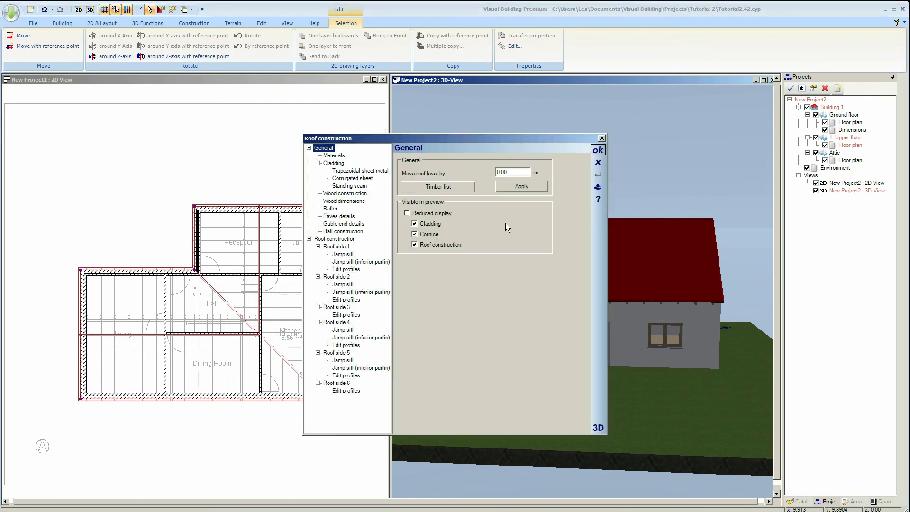
{"action": "left_click", "coordinate": [359, 194]}
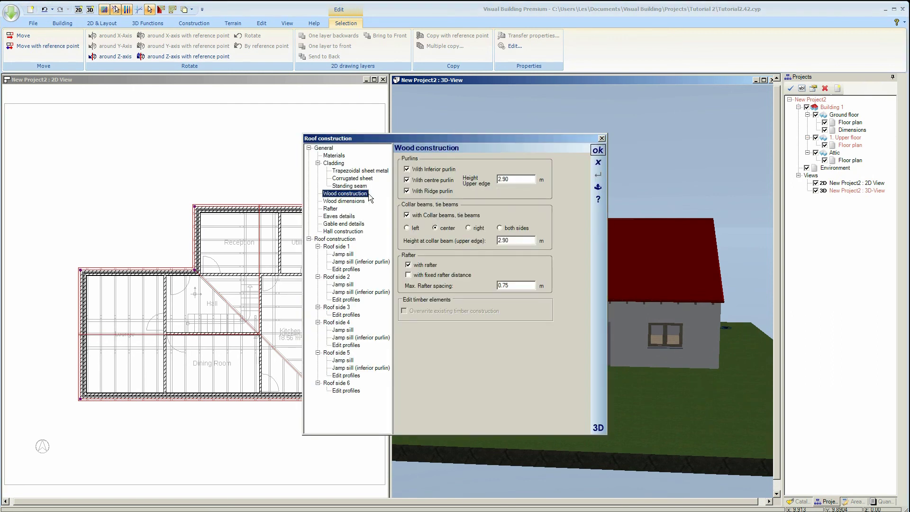
{"action": "left_click", "coordinate": [408, 192]}
{"action": "left_click", "coordinate": [597, 151]}
{"action": "left_click_drag", "start_coordinate": [567, 161], "coordinate": [625, 167]}
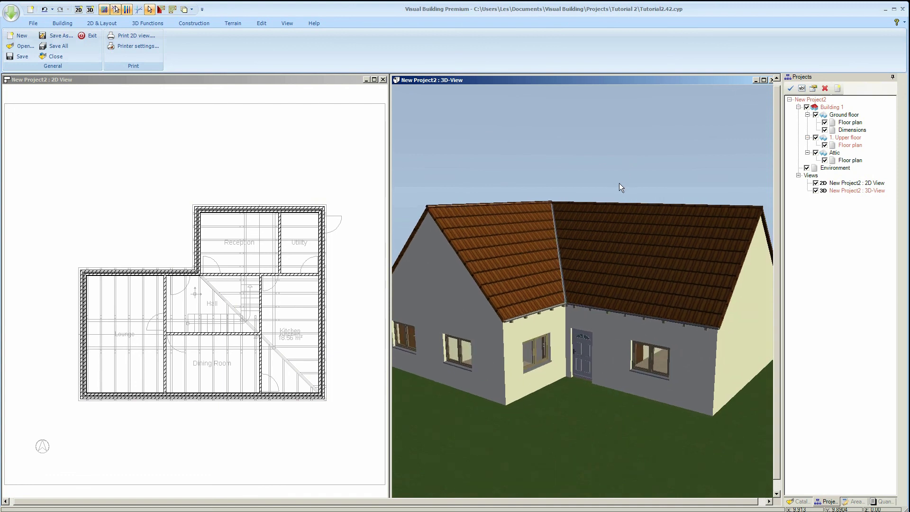
- Set the roof's Eaves details to Cornice type 3 and apply
{"action": "double_click", "coordinate": [616, 222]}
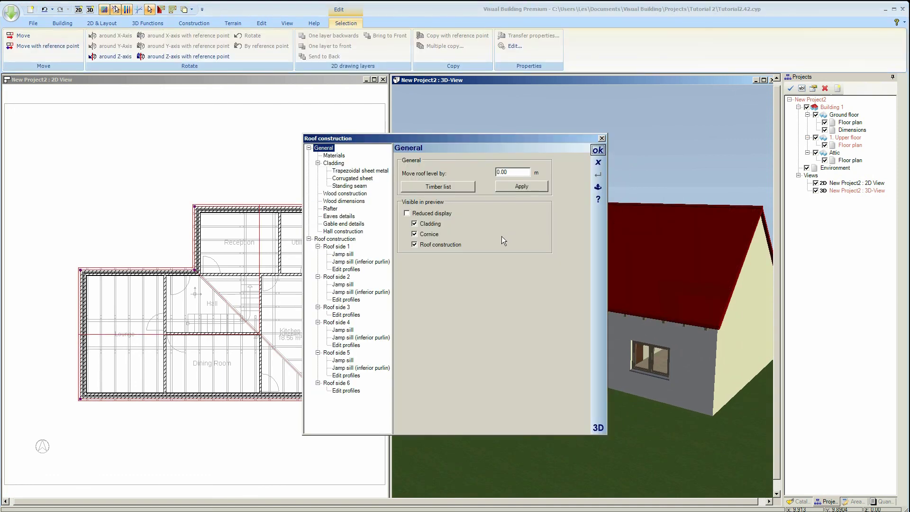
{"action": "left_click", "coordinate": [348, 217]}
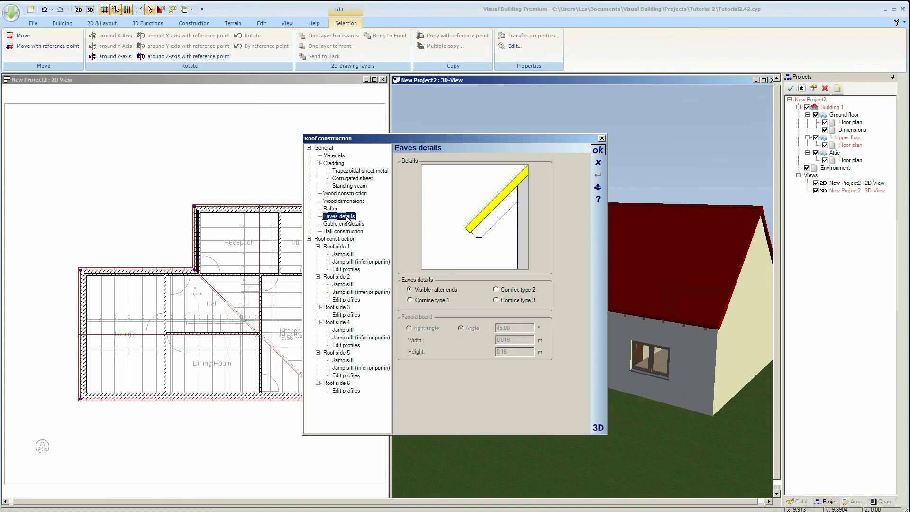
{"action": "left_click", "coordinate": [516, 290]}
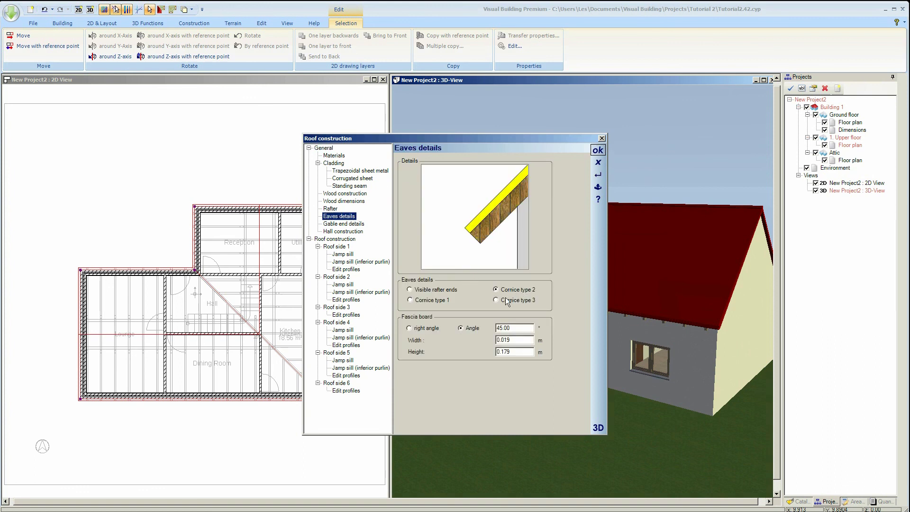
{"action": "left_click", "coordinate": [506, 302]}
{"action": "left_click", "coordinate": [419, 304]}
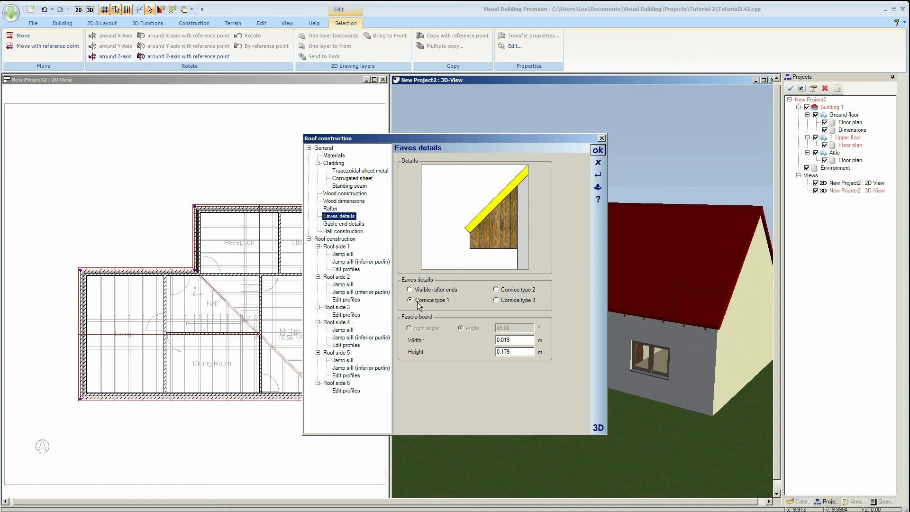
{"action": "left_click", "coordinate": [510, 302]}
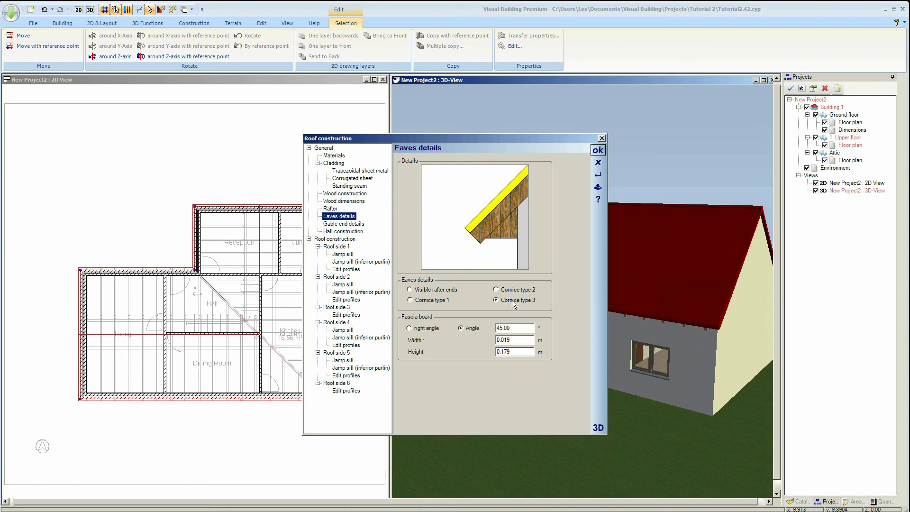
{"action": "left_click", "coordinate": [598, 151]}
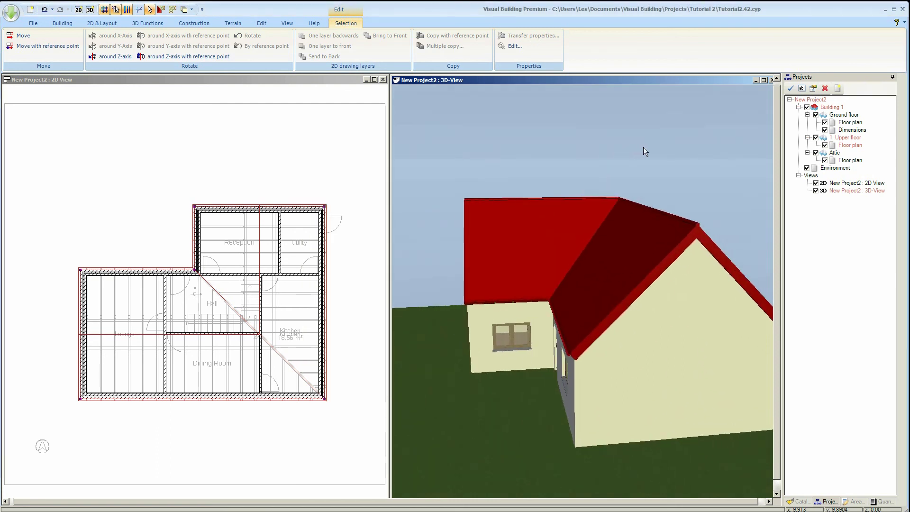
- Orbit around the house to inspect its gable end, windows and tiled roof
{"action": "left_click_drag", "start_coordinate": [643, 150], "coordinate": [789, 194]}
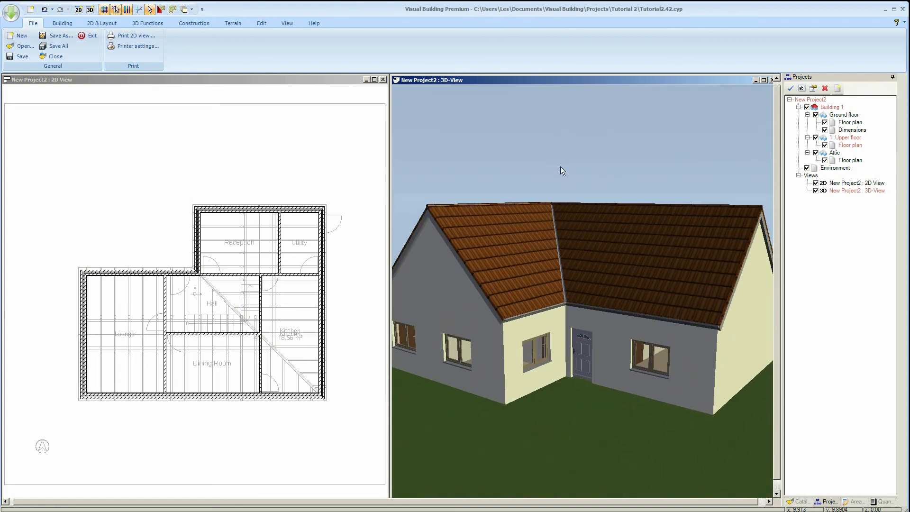
{"action": "left_click_drag", "start_coordinate": [447, 162], "coordinate": [493, 157]}
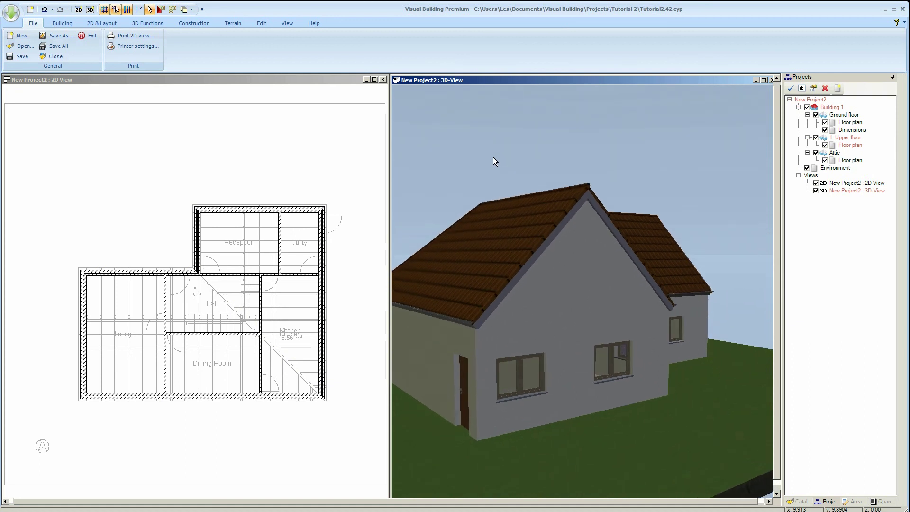